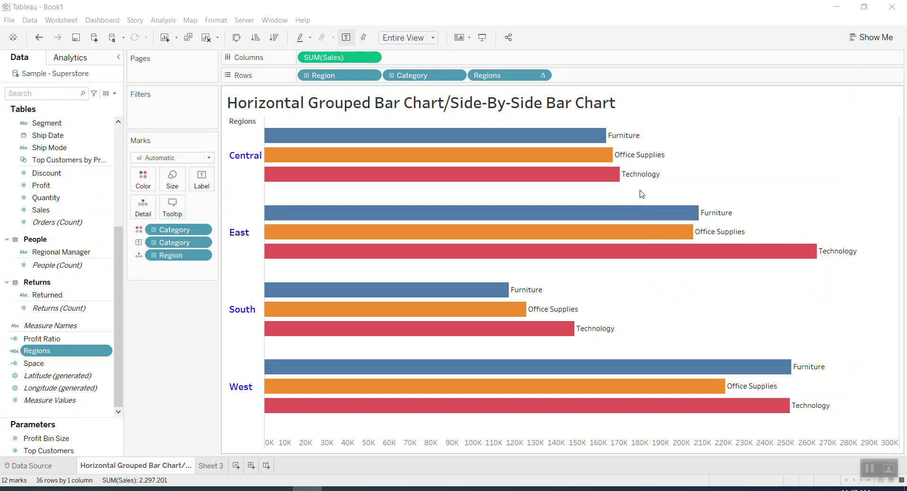
# Look over the finished Book1 grouped bar chart of sales by region and category
pyautogui.moveTo(532, 159)
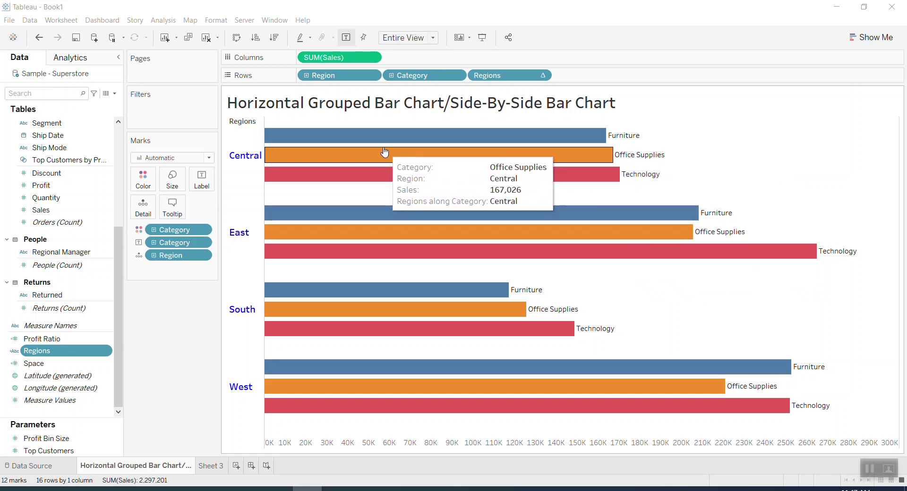
pyautogui.moveTo(342, 138)
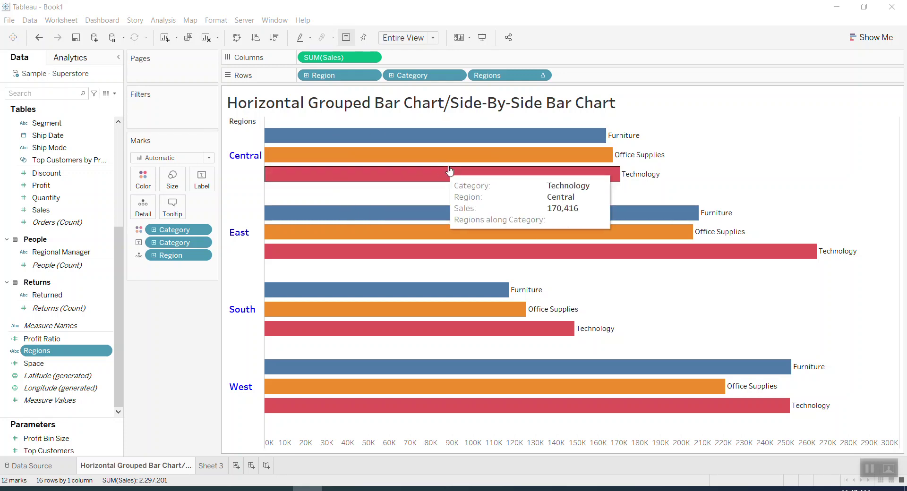
pyautogui.moveTo(491, 164)
pyautogui.moveTo(298, 140)
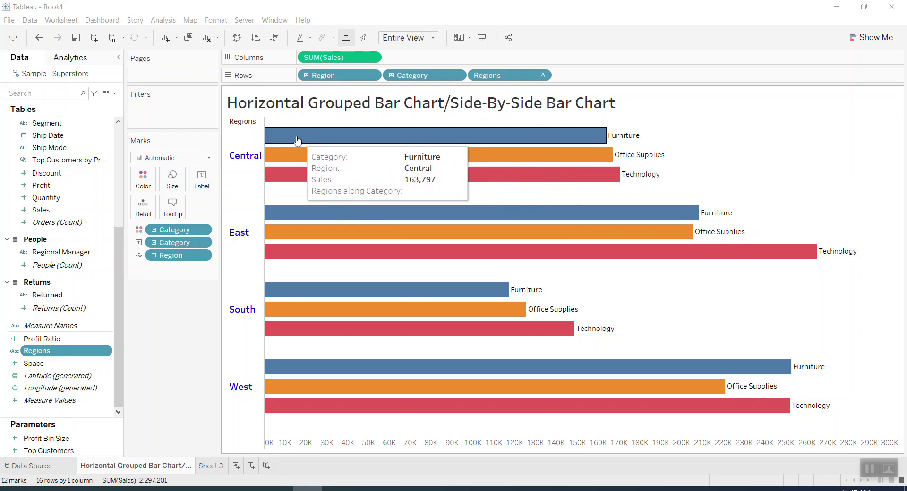
pyautogui.moveTo(367, 158)
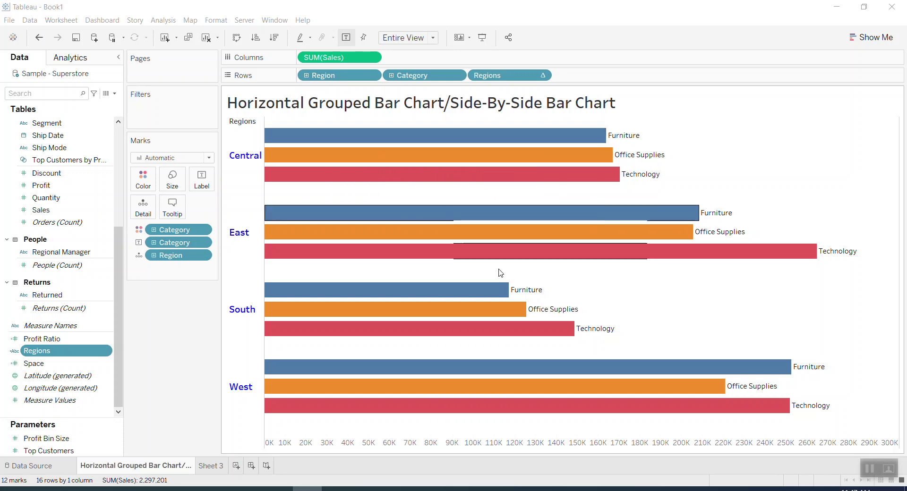
pyautogui.moveTo(517, 290)
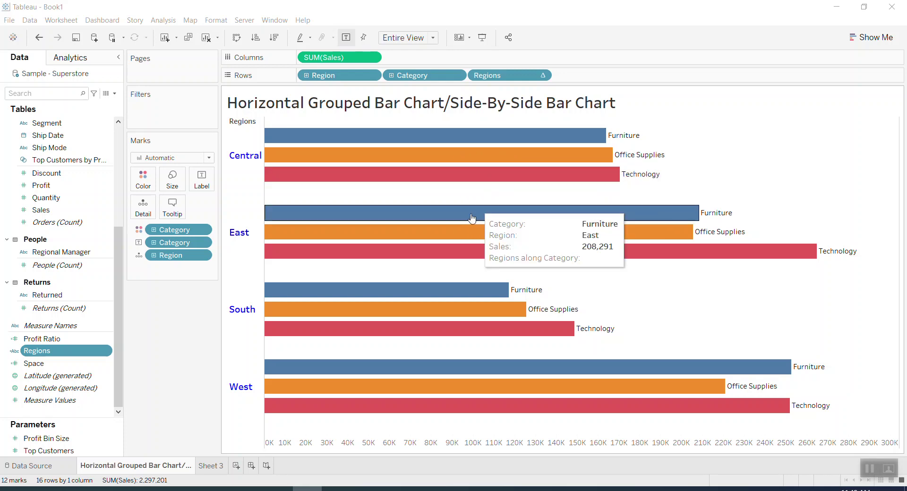
# In Book2, put Region then Category on Rows and SUM(Sales) on Columns
pyautogui.moveTo(248, 489)
pyautogui.click(333, 449)
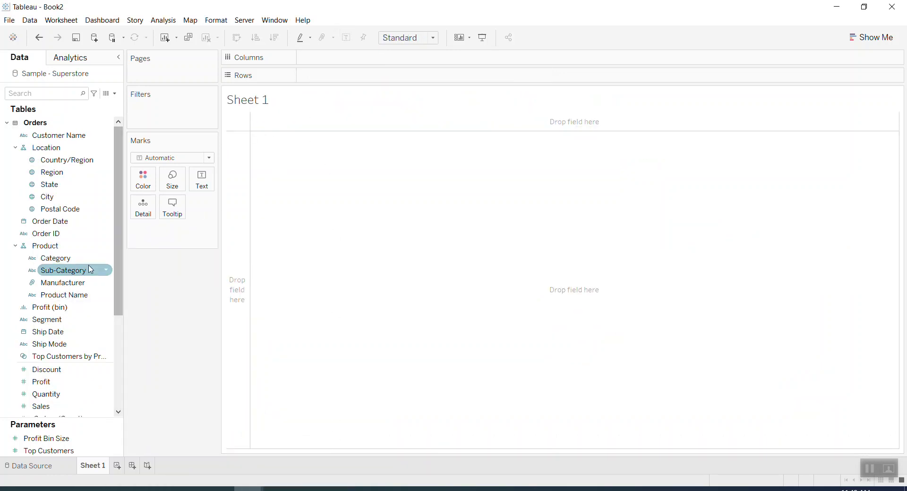
pyautogui.moveTo(61, 177); pyautogui.dragTo(326, 77)
pyautogui.click(63, 260)
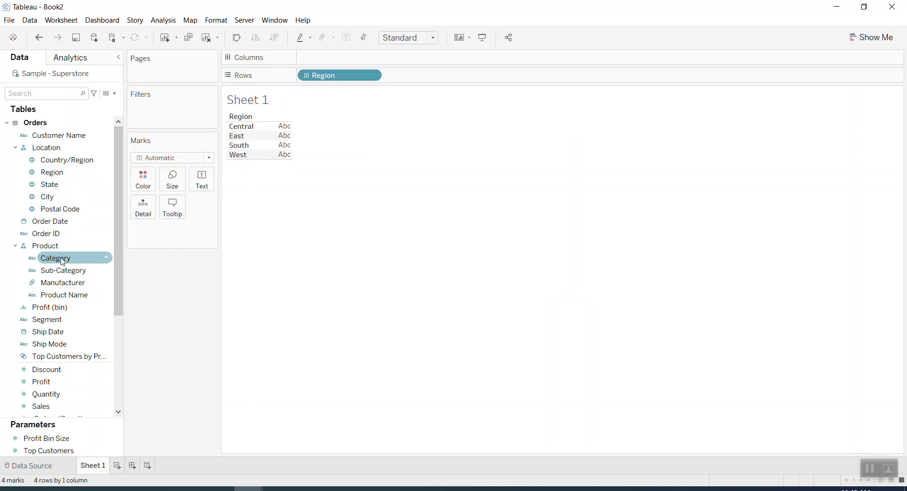
pyautogui.moveTo(59, 262); pyautogui.dragTo(415, 76)
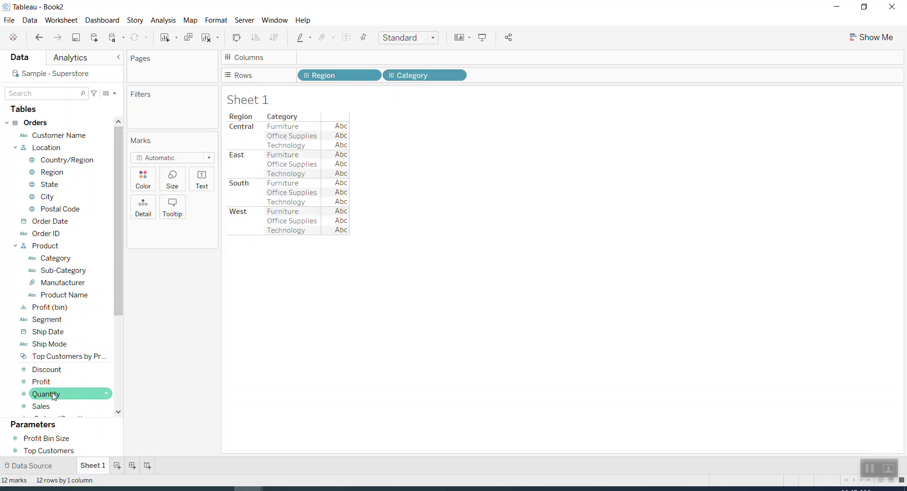
pyautogui.moveTo(50, 412); pyautogui.dragTo(316, 63)
pyautogui.moveTo(41, 410); pyautogui.dragTo(316, 59)
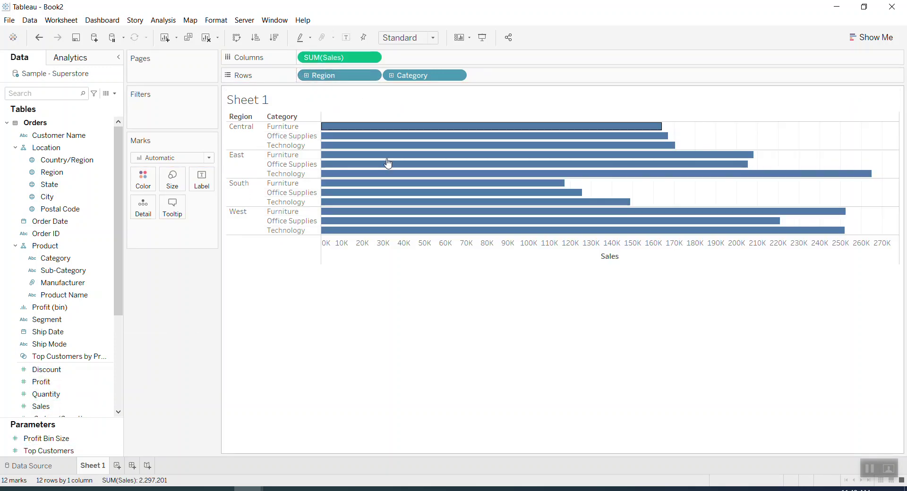
pyautogui.moveTo(399, 148)
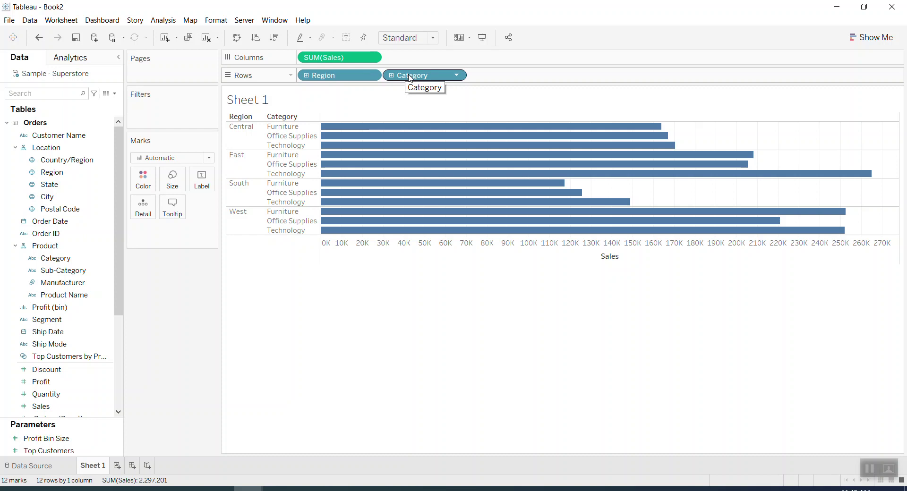
# Move Category onto Color in the Marks card and enlarge the bar size
pyautogui.moveTo(410, 79); pyautogui.dragTo(143, 182)
pyautogui.moveTo(598, 155)
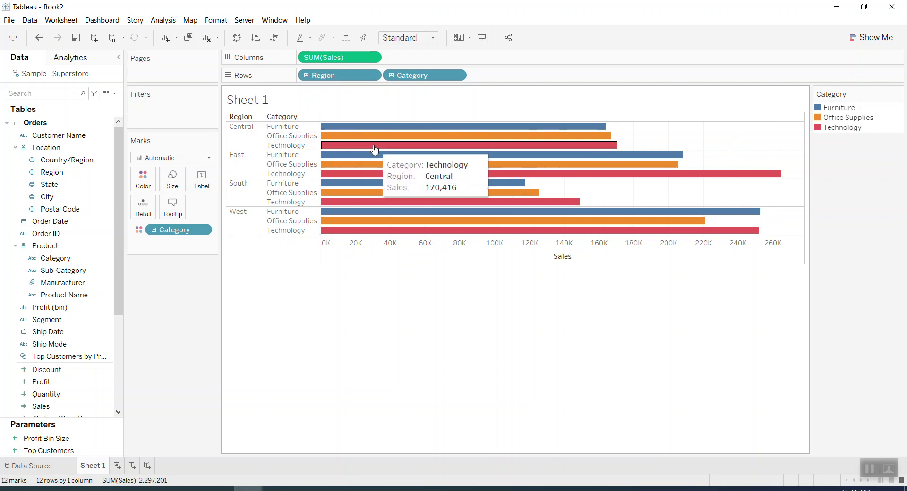
pyautogui.moveTo(335, 150)
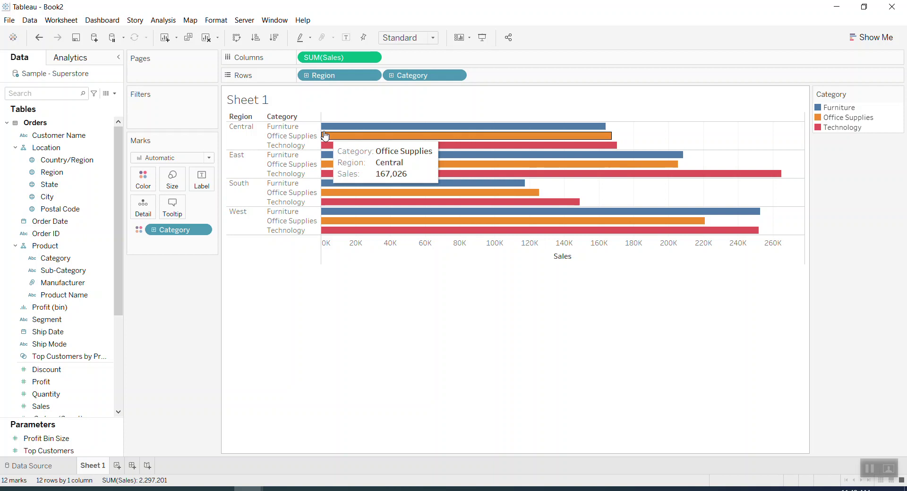
pyautogui.moveTo(332, 197)
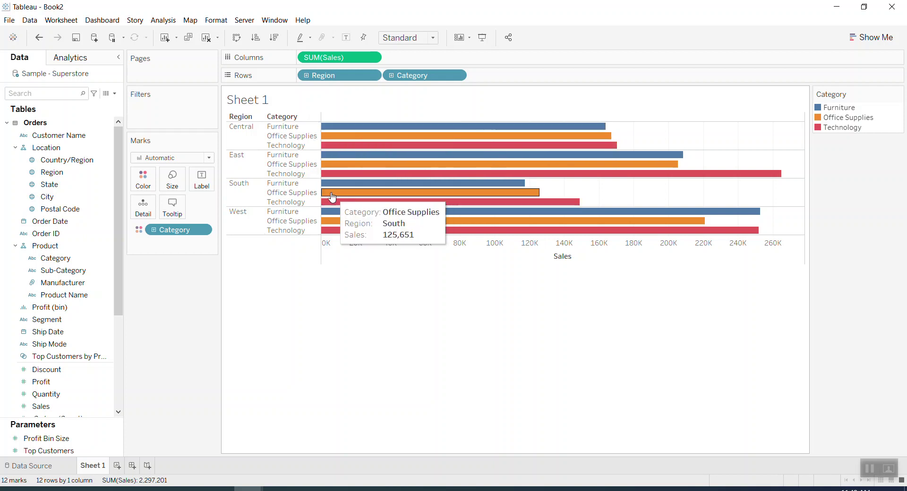
pyautogui.click(172, 180)
pyautogui.moveTo(226, 211); pyautogui.dragTo(253, 212)
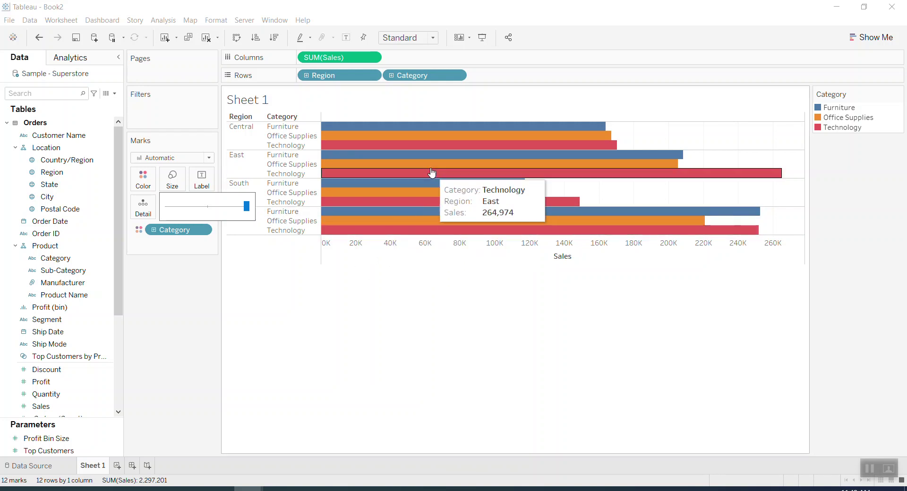
# Add all subtotals through Analysis > Totals, giving each region a Total row
pyautogui.click(272, 304)
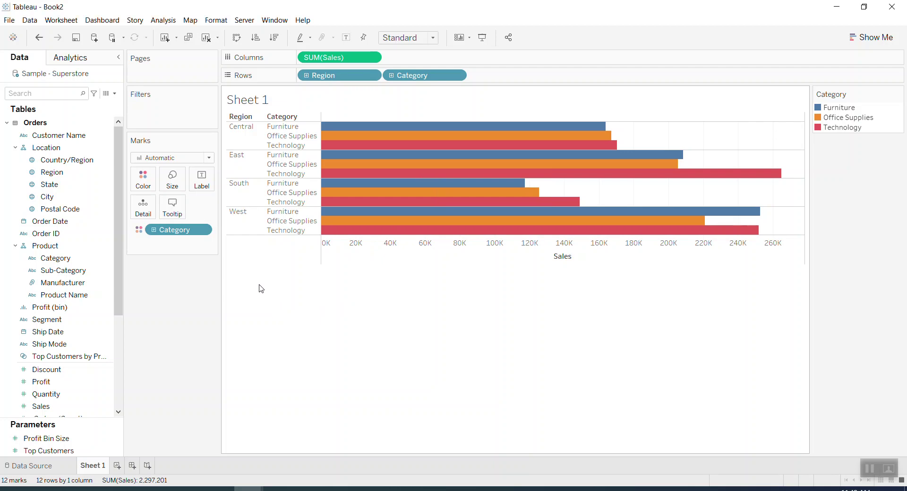
pyautogui.click(164, 20)
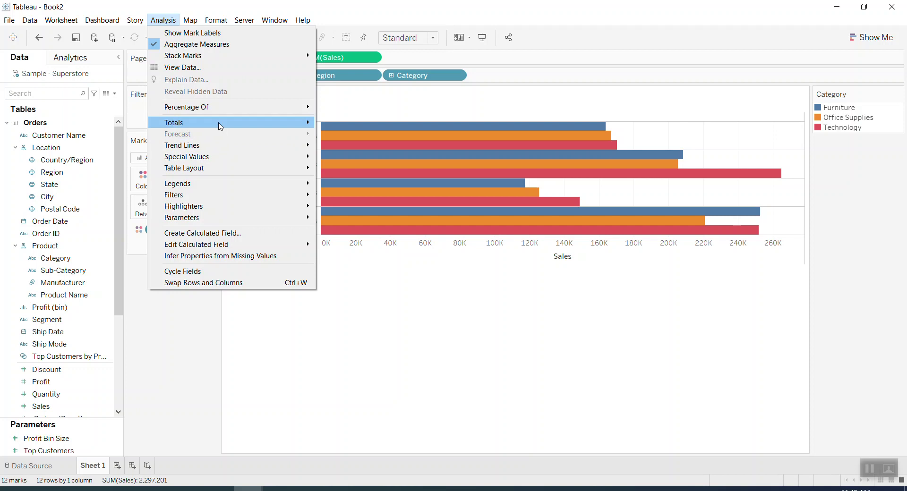
pyautogui.moveTo(227, 123)
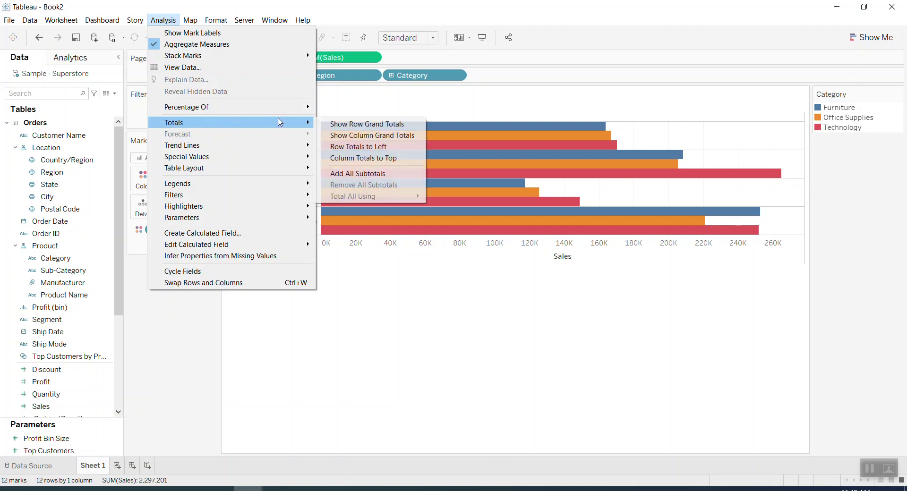
pyautogui.click(350, 175)
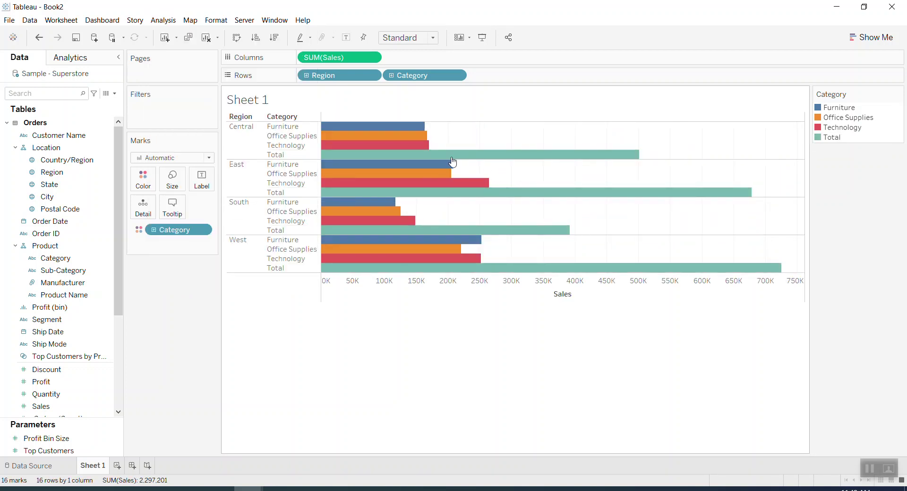
pyautogui.moveTo(487, 160)
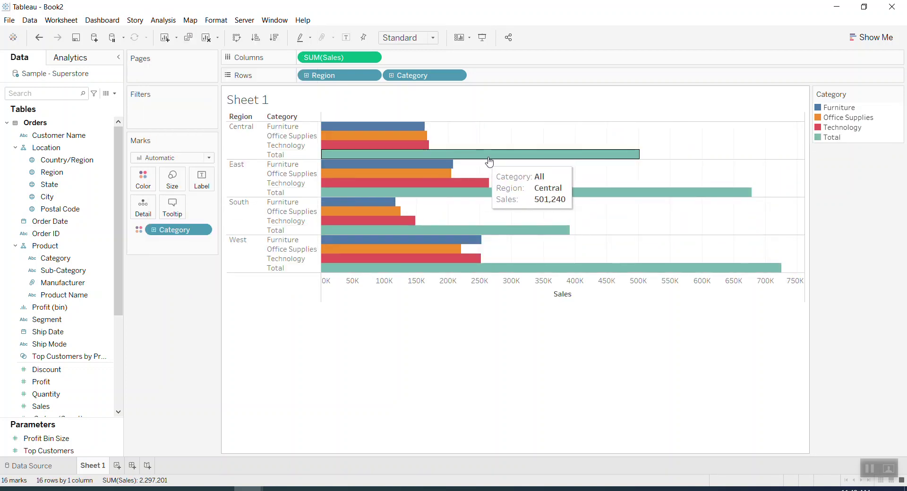
# Set the Total bars' aggregation to Hide so only category bars show
pyautogui.click(333, 158)
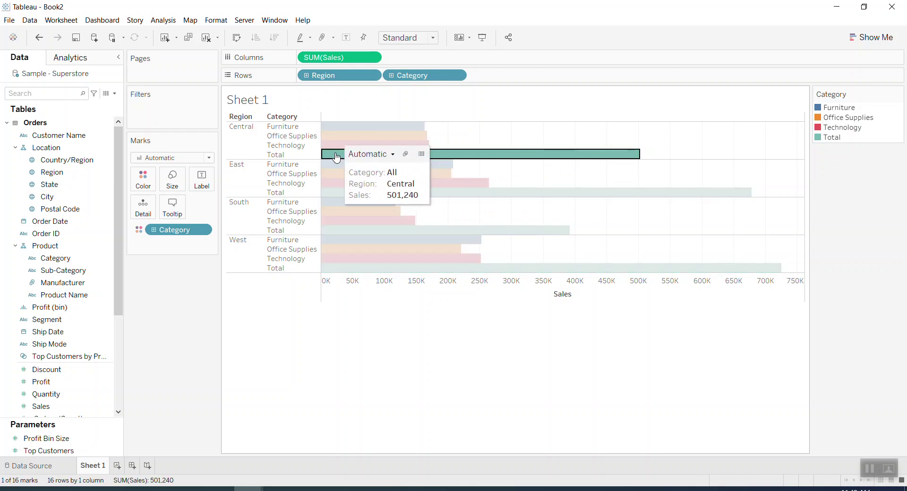
pyautogui.click(392, 155)
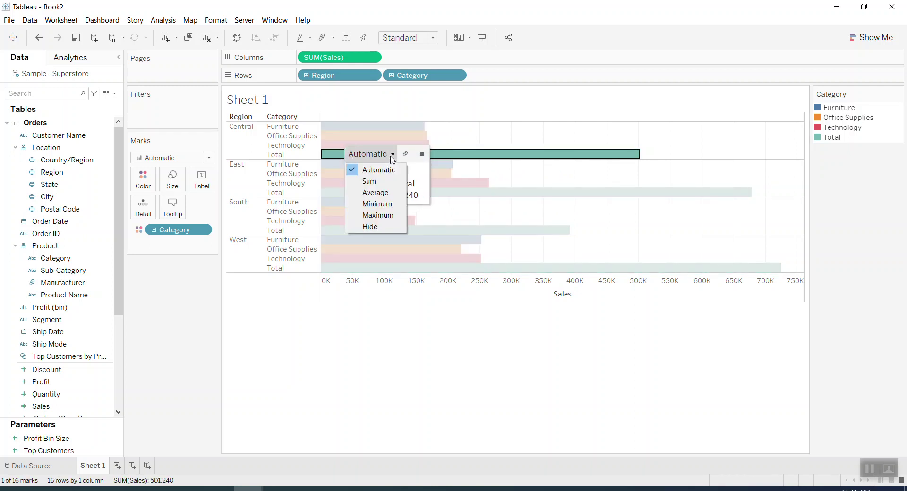
pyautogui.click(371, 227)
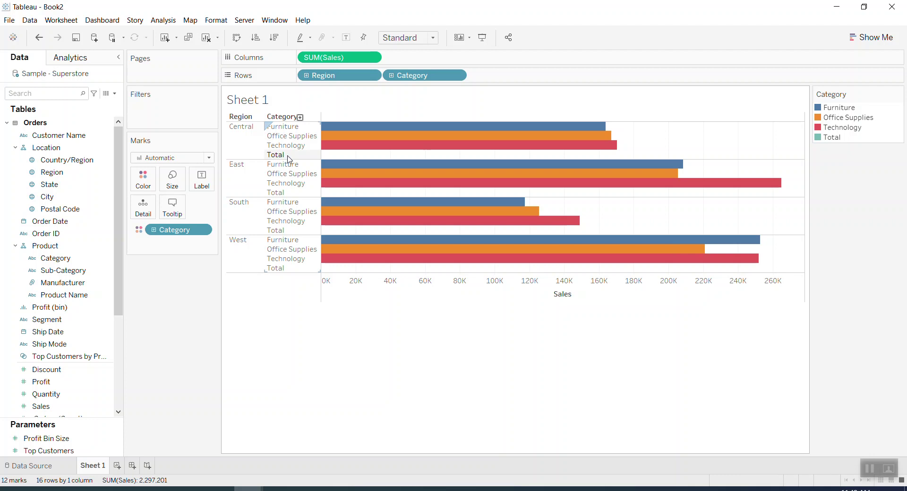
# Set the Category header's Totals label to (Blank) in the Format pane
pyautogui.rightClick(289, 156)
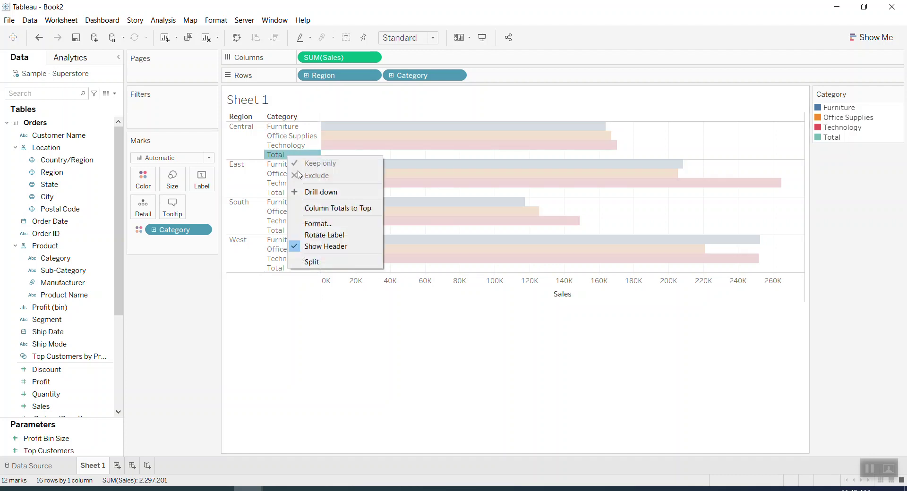
pyautogui.click(318, 223)
pyautogui.click(80, 248)
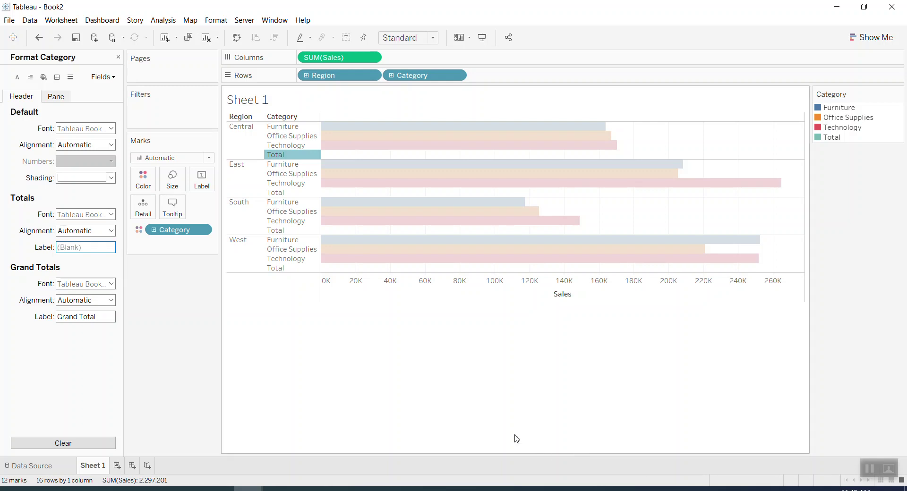
pyautogui.press('Return')
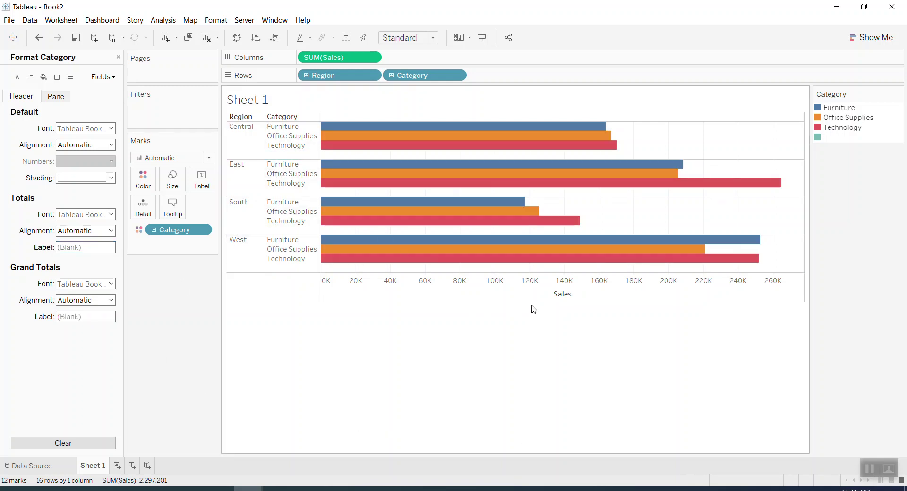
# Clear the Sales axis title, then bring up Book1's finished chart for reference
pyautogui.click(566, 300)
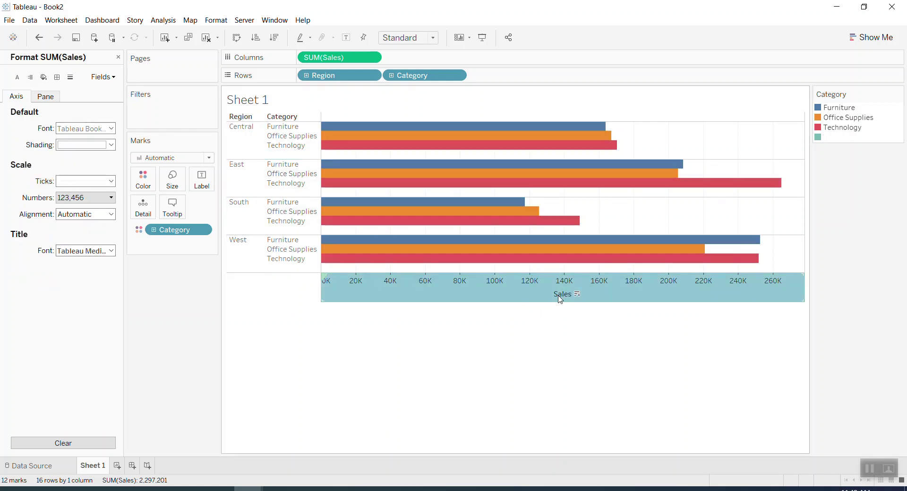
pyautogui.doubleClick(560, 299)
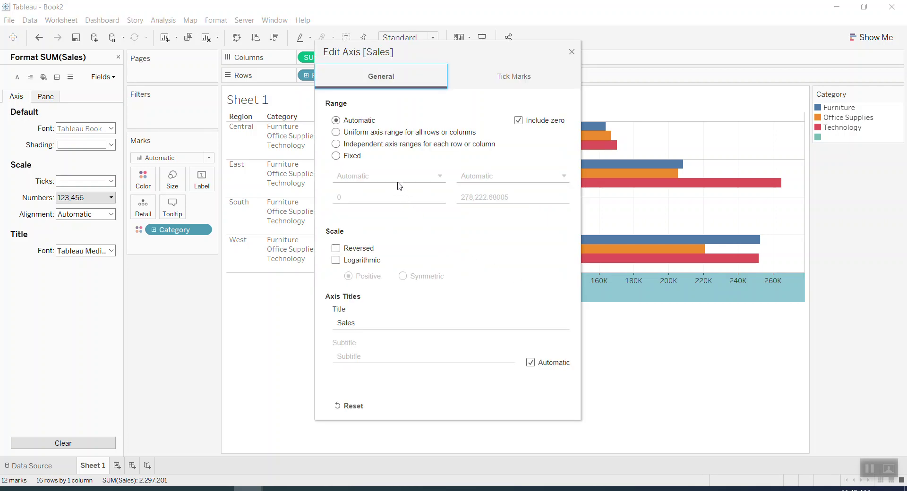
pyautogui.doubleClick(367, 321)
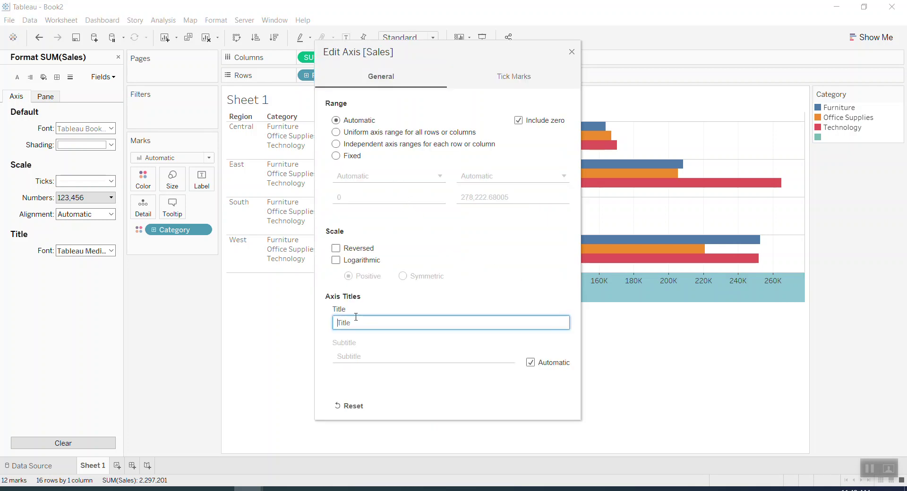
pyautogui.click(571, 53)
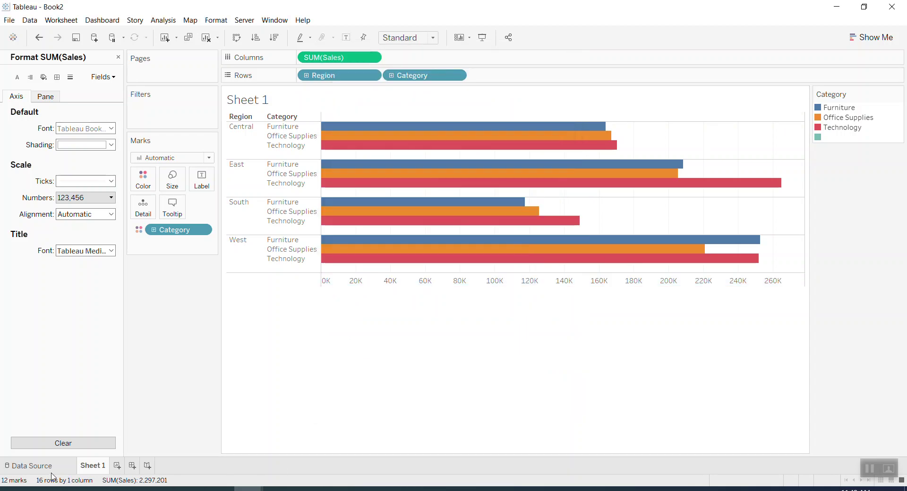
pyautogui.moveTo(248, 489)
pyautogui.click(175, 467)
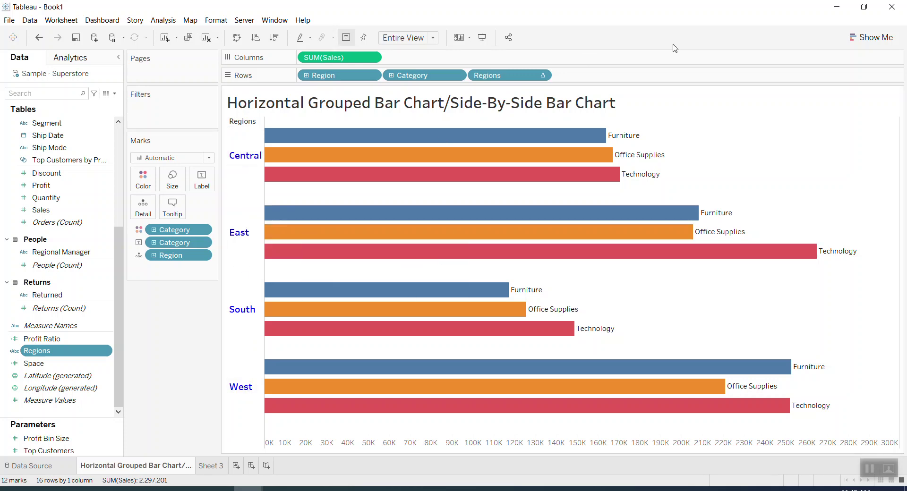
# Minimize Book1 and set the Region headers' default vertical alignment to Middle
pyautogui.click(836, 7)
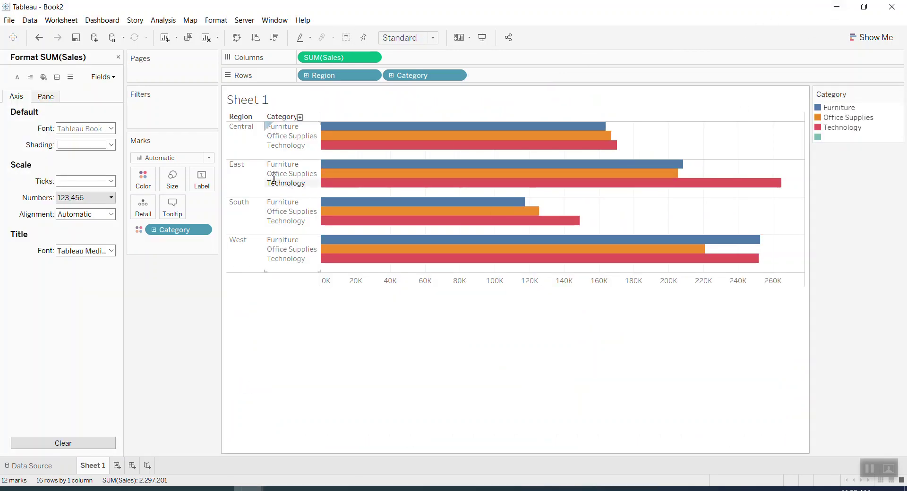
pyautogui.click(247, 143)
pyautogui.rightClick(247, 142)
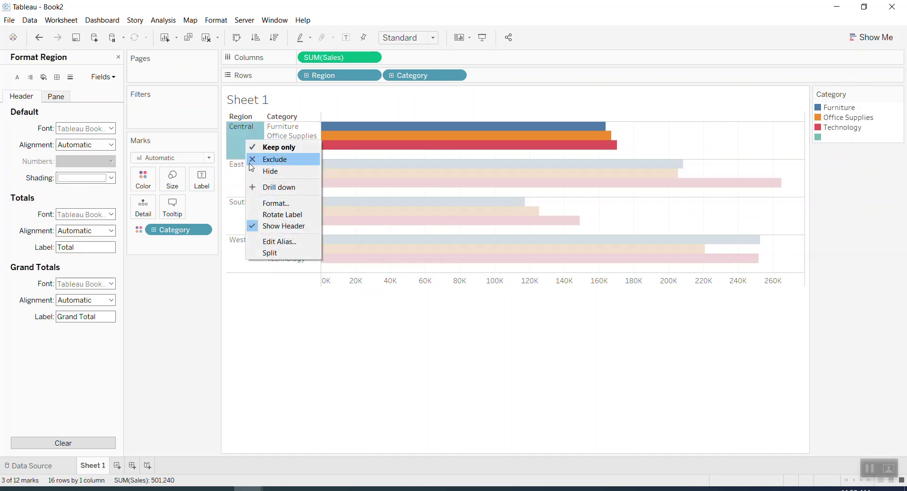
pyautogui.click(275, 210)
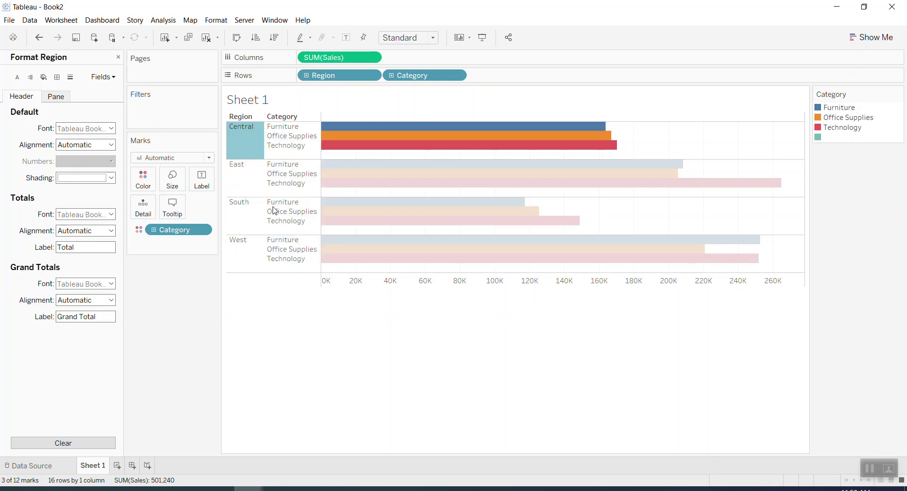
pyautogui.click(86, 145)
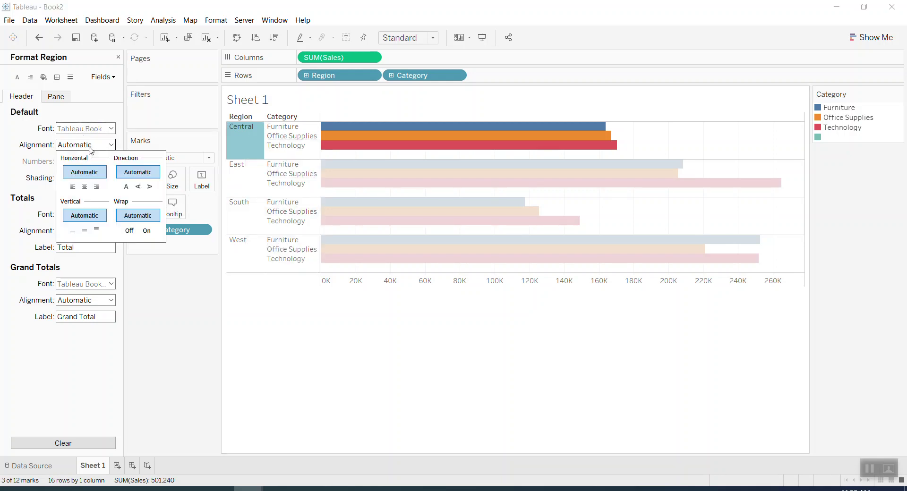
pyautogui.click(85, 232)
pyautogui.click(295, 271)
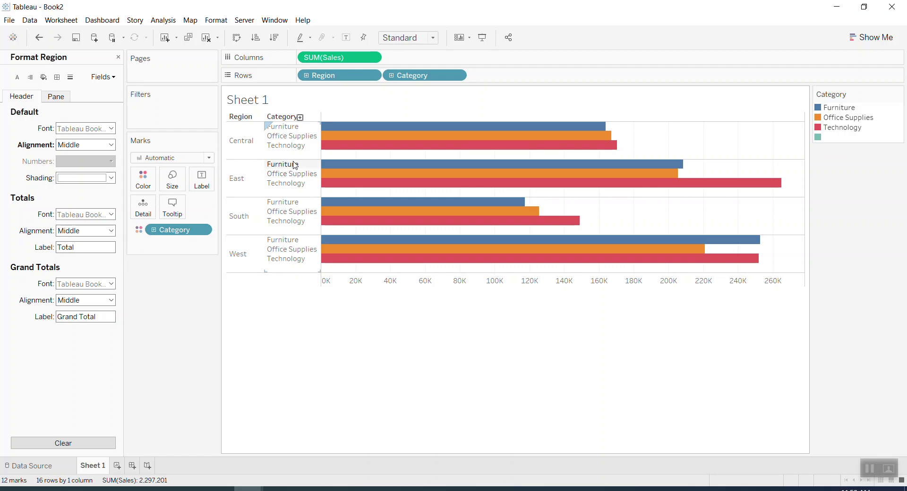
# Close the Format pane and create a new calculated field named Position
pyautogui.click(119, 57)
pyautogui.click(114, 94)
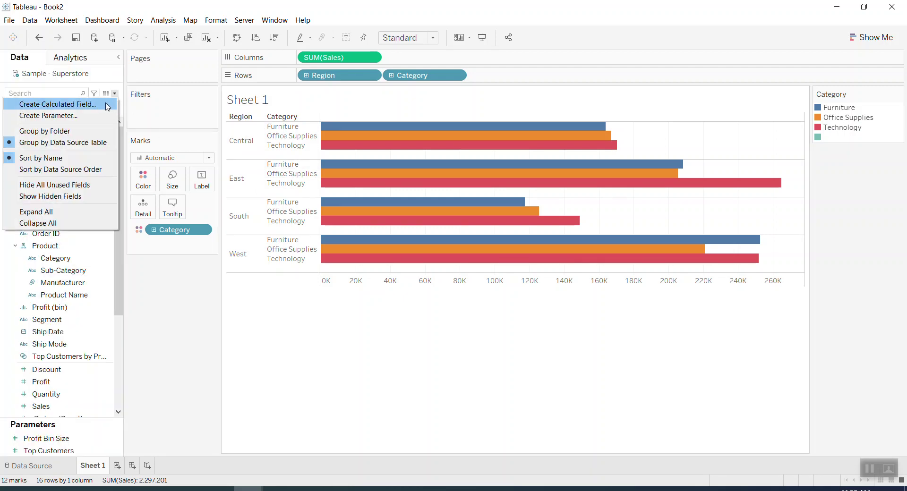
pyautogui.click(107, 105)
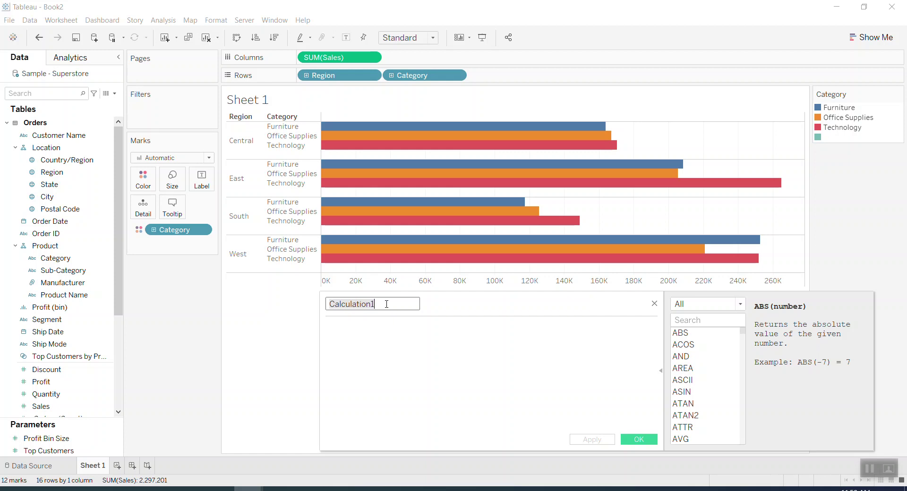
pyautogui.write('PO')
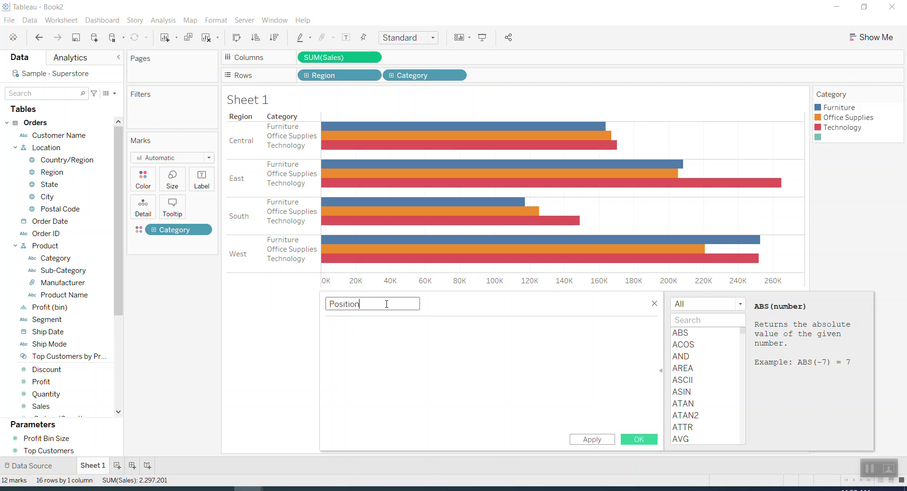
# Enter the formula IF INDEX()=2, [Region],'') in the Position calculation
pyautogui.click(356, 323)
pyautogui.write('I')
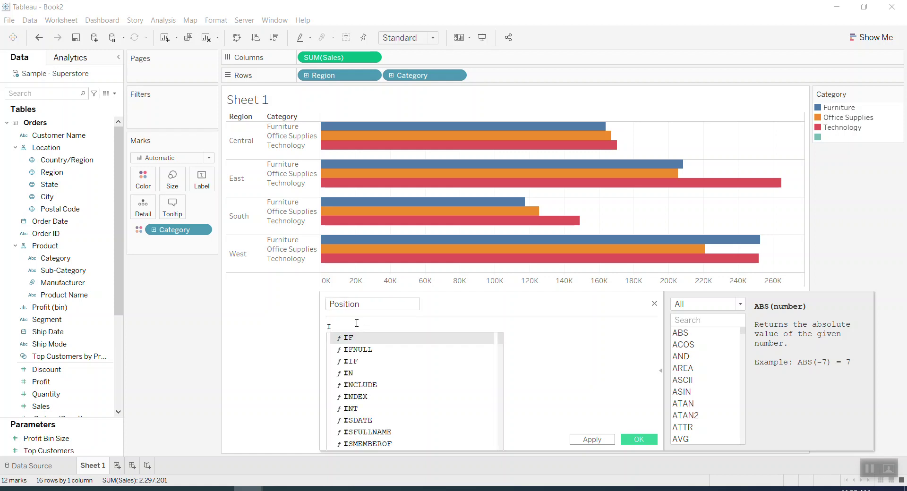
pyautogui.write('f')
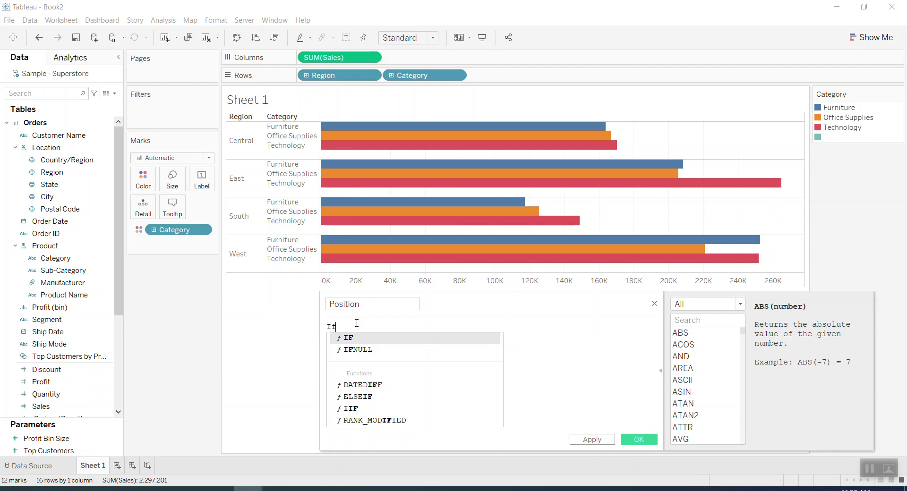
pyautogui.press('Return')
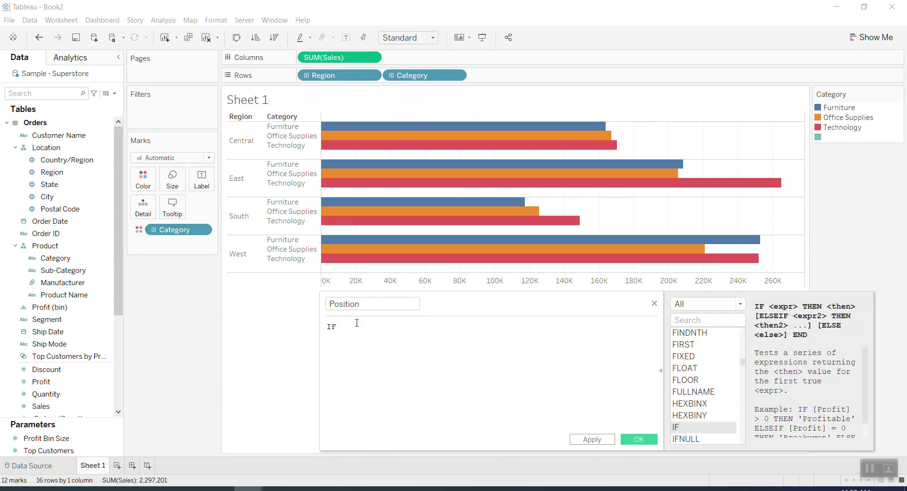
pyautogui.write('INDE')
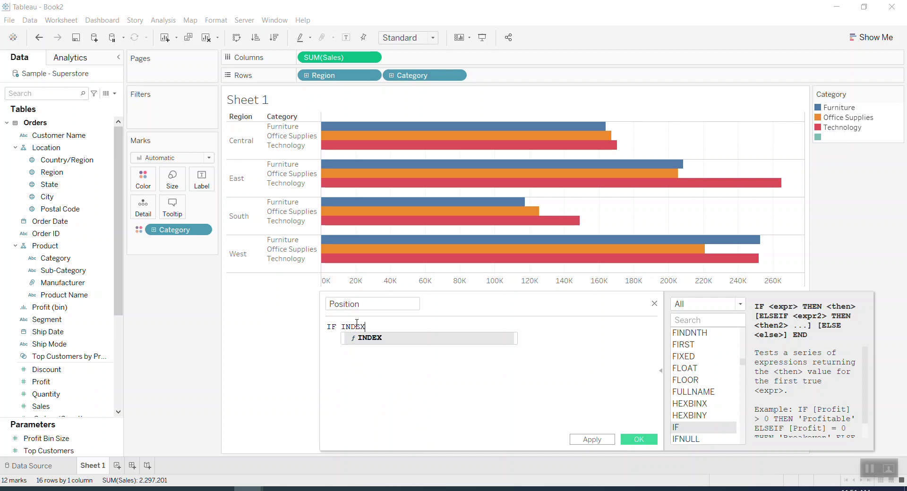
pyautogui.write('X')
pyautogui.press('Return')
pyautogui.write('=2')
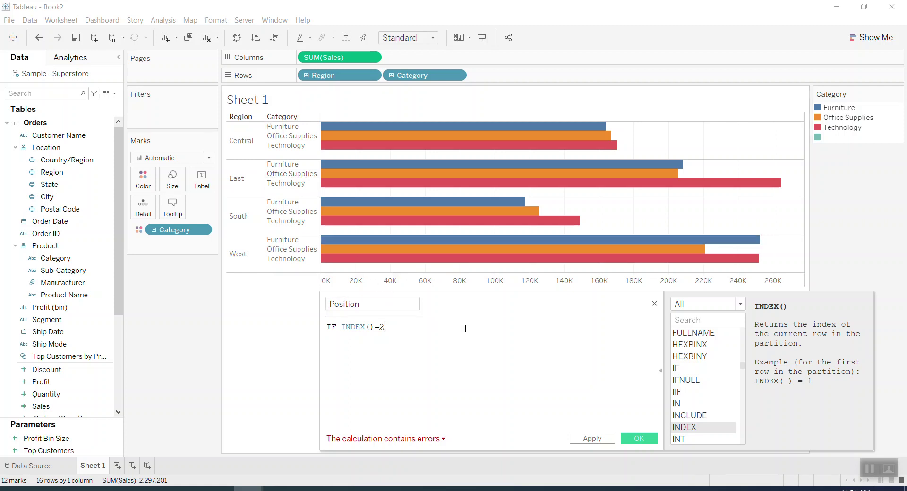
pyautogui.write(',')
pyautogui.write('re')
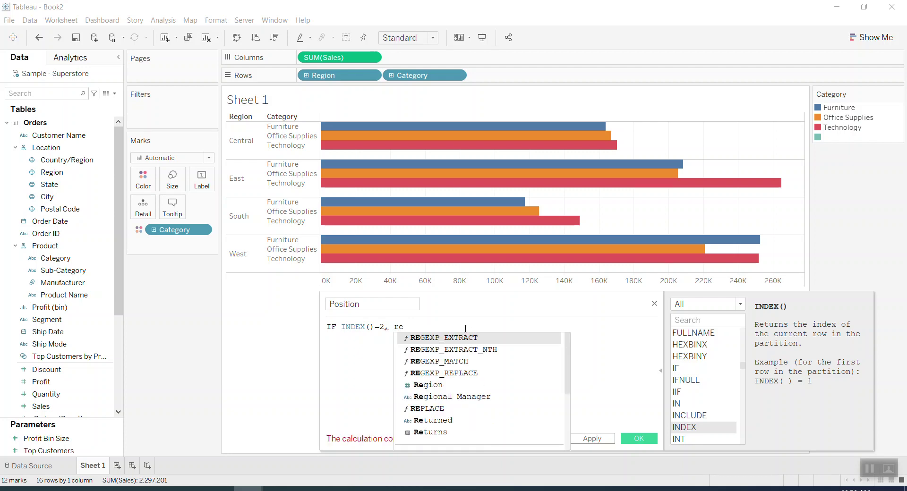
pyautogui.write('gi')
pyautogui.press('Return')
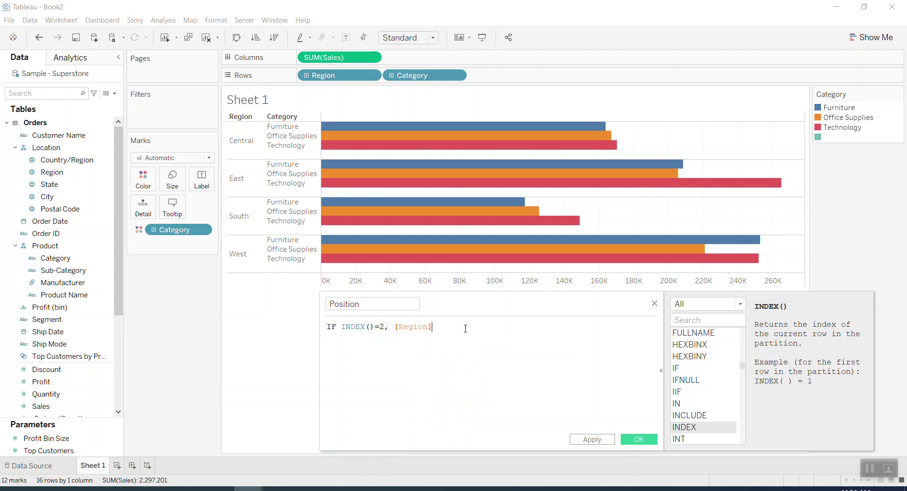
pyautogui.write(',')
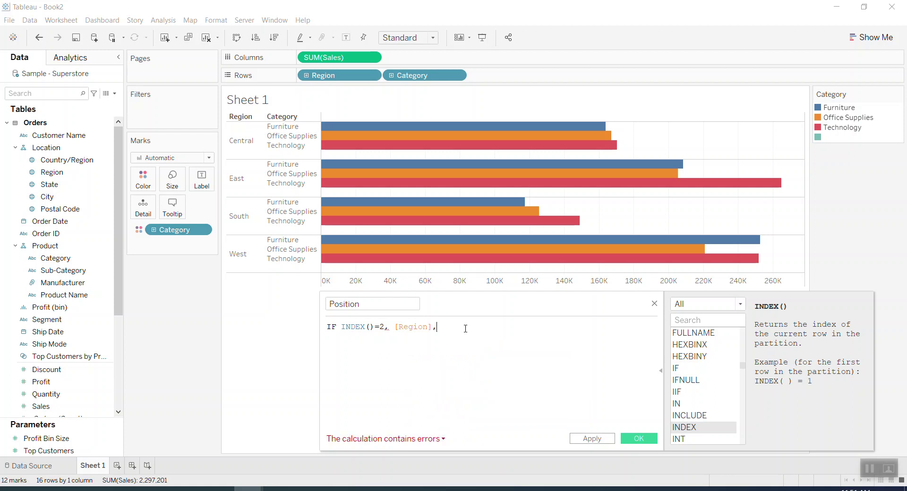
pyautogui.write("''")
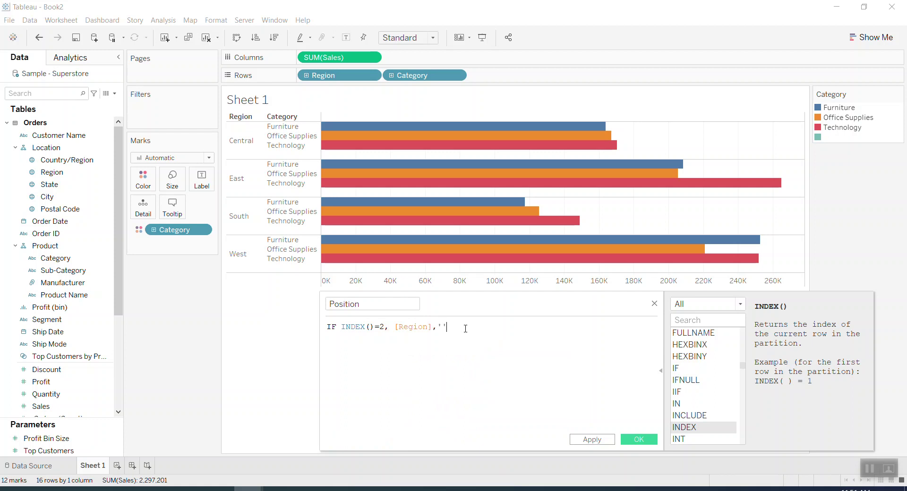
pyautogui.write(')')
# Change the formula's IF into IIF so it begins IIF(INDEX()=2
pyautogui.press('Left')
pyautogui.press('Left')
pyautogui.press('Left')
pyautogui.press('Left')
pyautogui.press('Left')
pyautogui.press('Left')
pyautogui.press('Left')
pyautogui.press('Left')
pyautogui.press('Left')
pyautogui.press('Left')
pyautogui.press('Left')
pyautogui.press('Left')
pyautogui.press('Left')
pyautogui.press('Left')
pyautogui.press('Left')
pyautogui.press('Left')
pyautogui.press('Left')
pyautogui.press('Left')
pyautogui.press('Left')
pyautogui.press('Left')
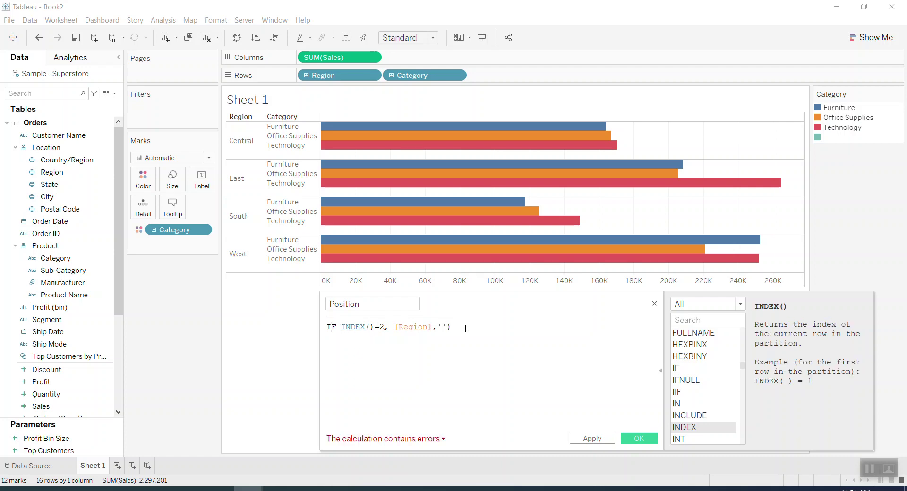
pyautogui.press('Left')
pyautogui.press('Left')
pyautogui.write('IF')
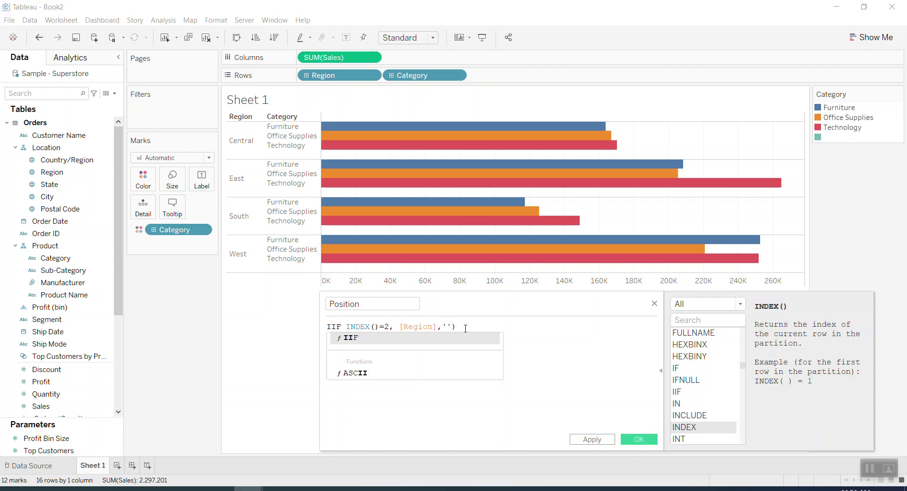
pyautogui.write('(')
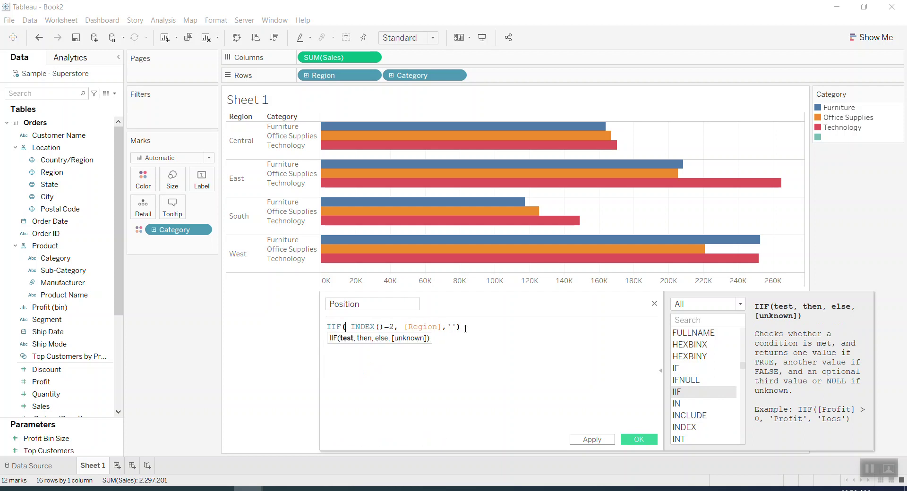
pyautogui.press('Delete')
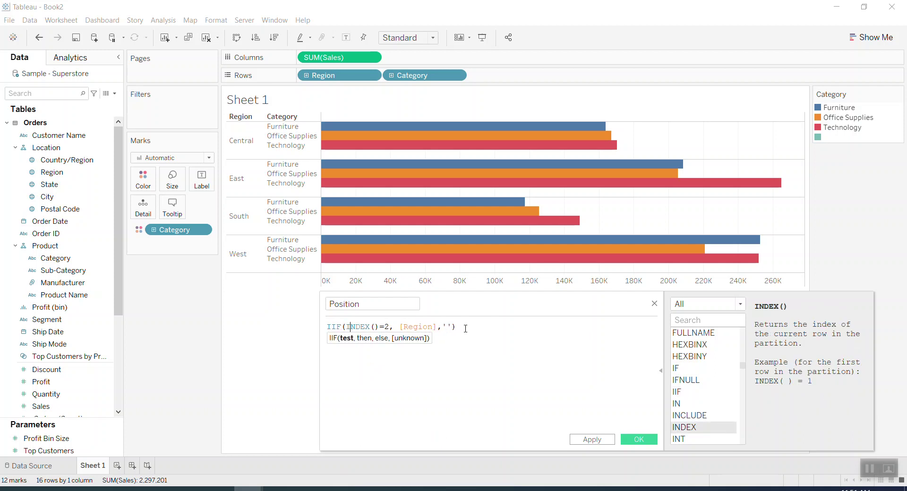
pyautogui.press('Right')
pyautogui.press('Right')
pyautogui.press('Right')
pyautogui.press('Right')
pyautogui.press('Right')
pyautogui.press('Right')
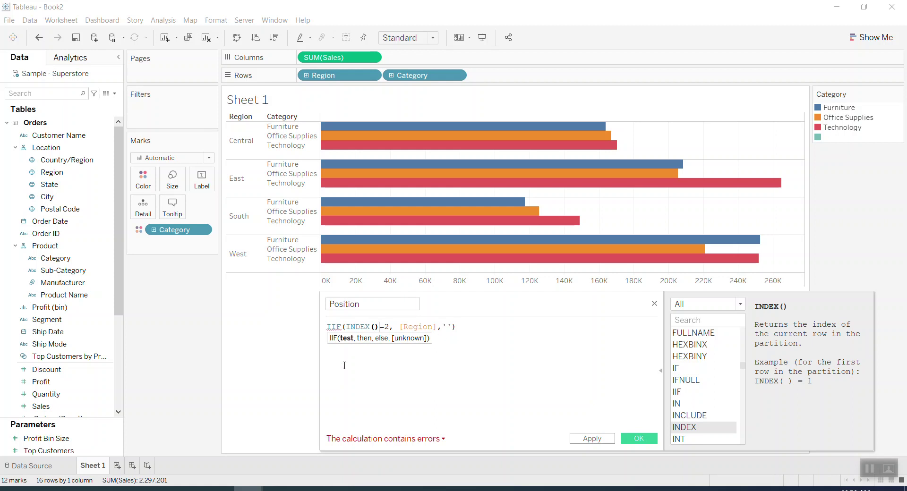
# Wrap Region in ATTR(), confirm the calculation is valid, and apply it
pyautogui.click(398, 326)
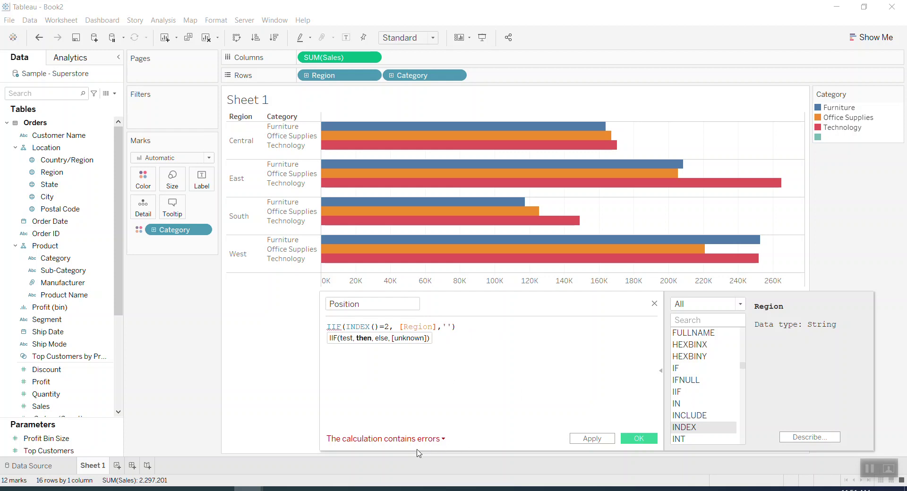
pyautogui.moveTo(413, 442)
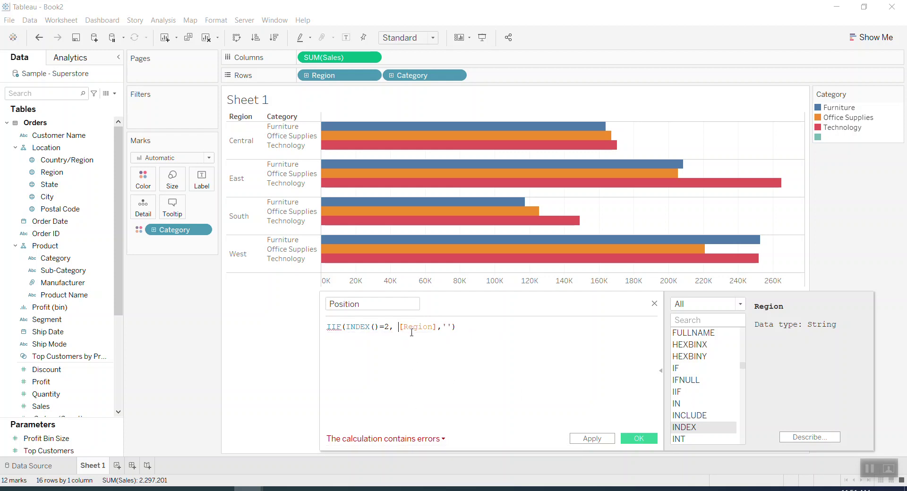
pyautogui.write('attr')
pyautogui.press('Return')
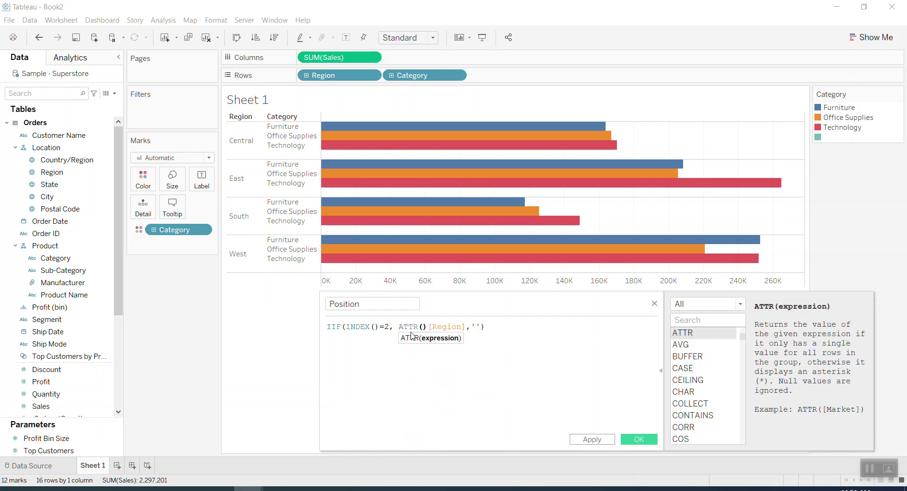
pyautogui.press('Delete')
pyautogui.press('Delete')
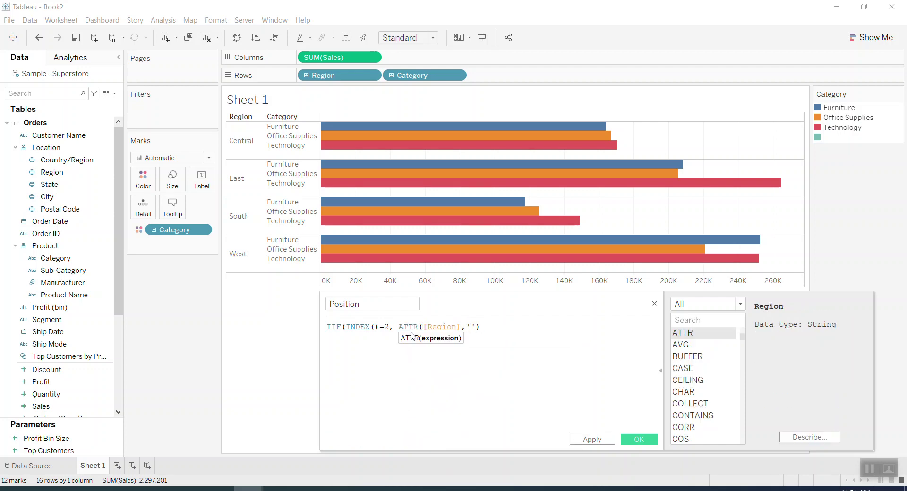
pyautogui.press('Right')
pyautogui.press('Right')
pyautogui.press('Right')
pyautogui.write(')')
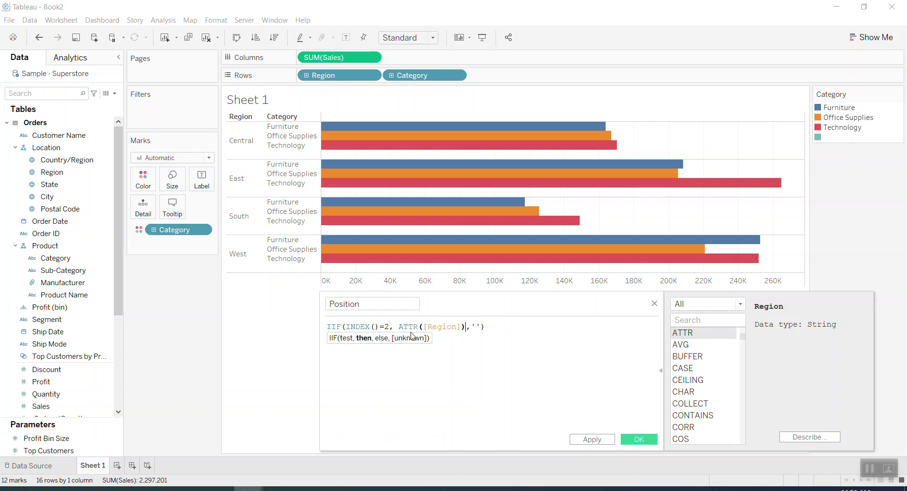
pyautogui.click(441, 406)
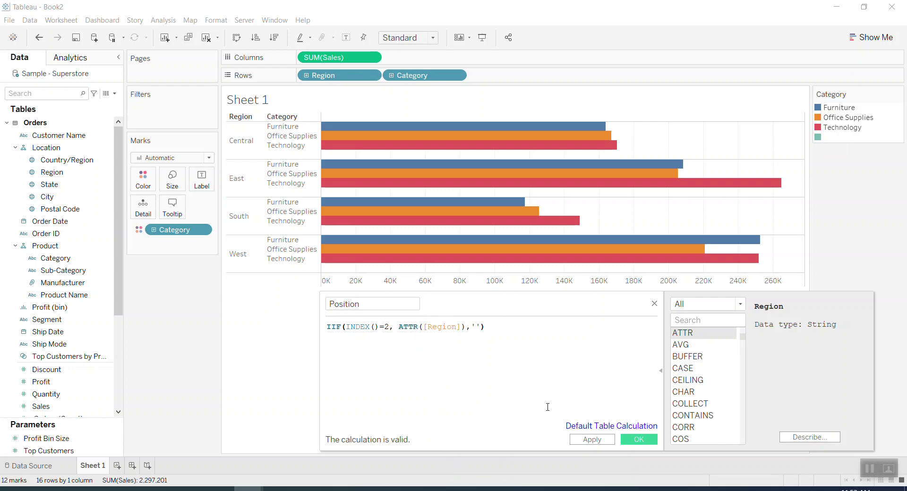
pyautogui.click(592, 439)
# Save the Position field and place it on the Rows shelf
pyautogui.click(639, 440)
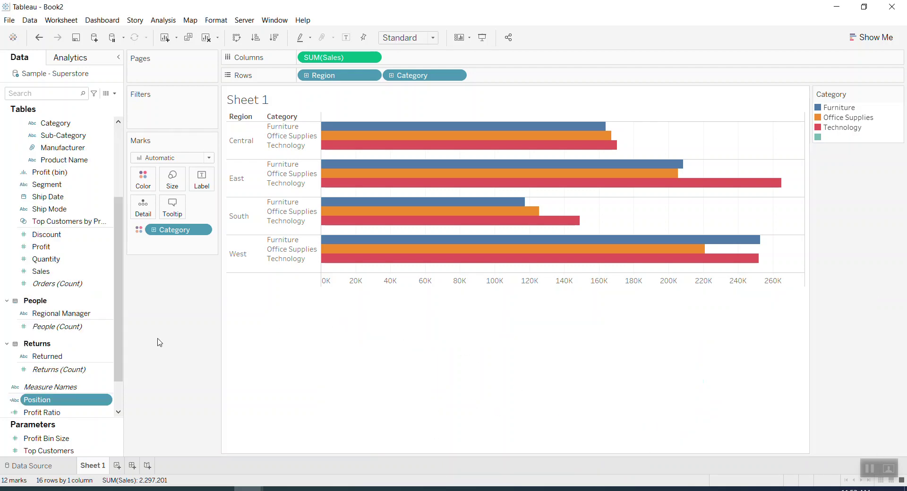
pyautogui.moveTo(60, 405); pyautogui.dragTo(512, 85)
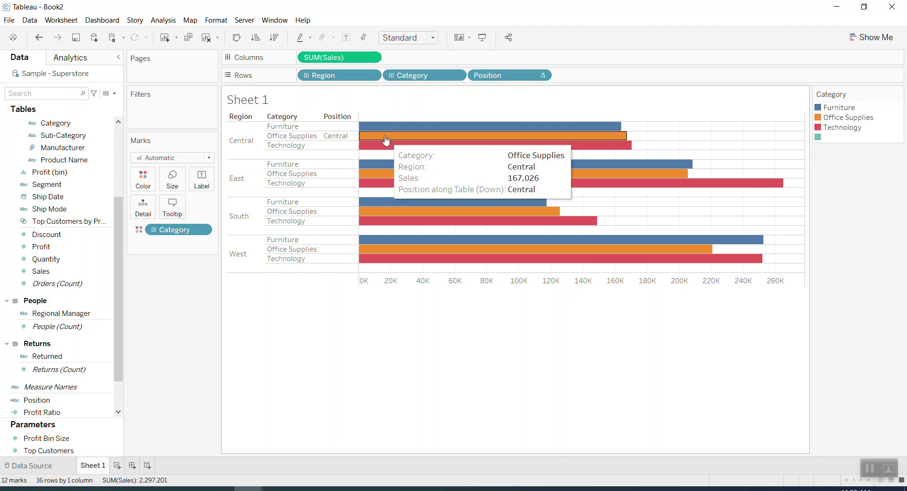
pyautogui.moveTo(474, 138)
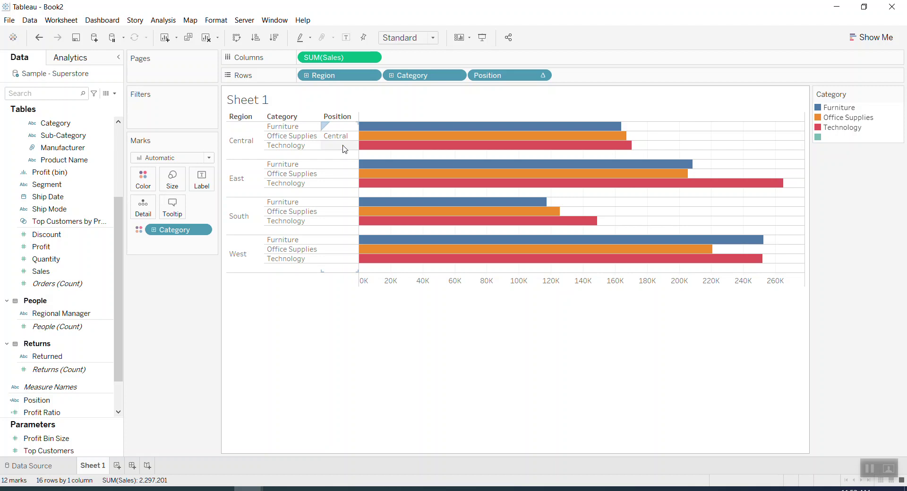
# Set Position's Compute Using to Category
pyautogui.click(542, 76)
pyautogui.moveTo(545, 221)
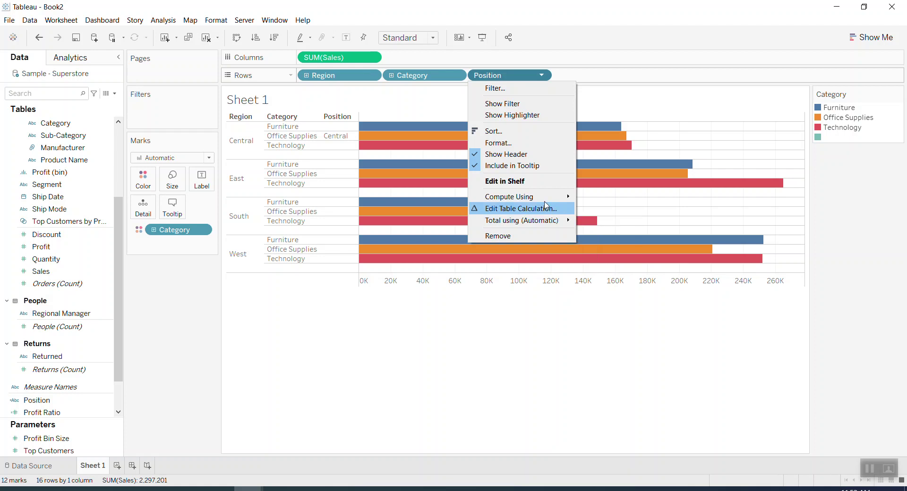
pyautogui.moveTo(547, 198)
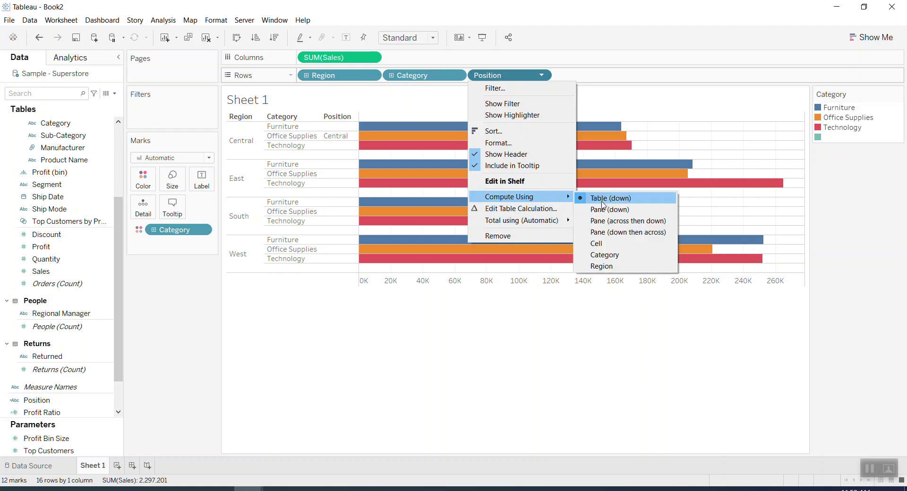
pyautogui.click(606, 255)
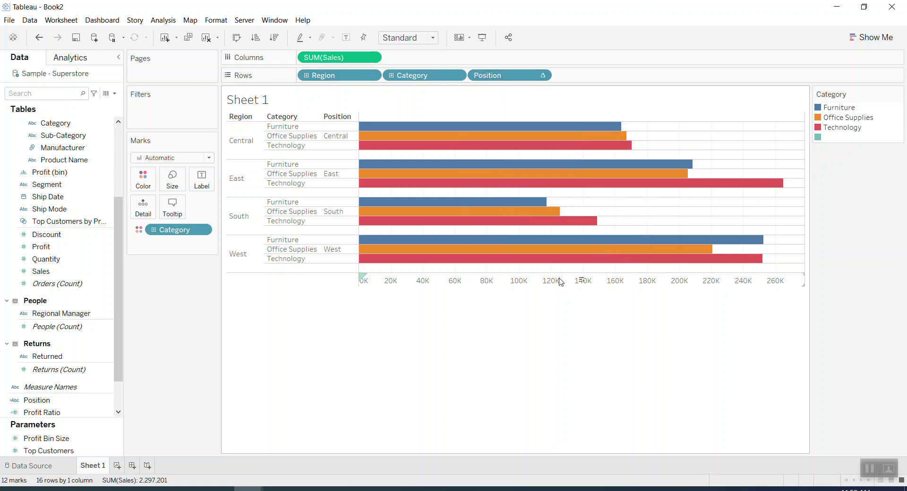
# Turn off Show Header for Region and Category so only the Position region names label the bars
pyautogui.rightClick(244, 135)
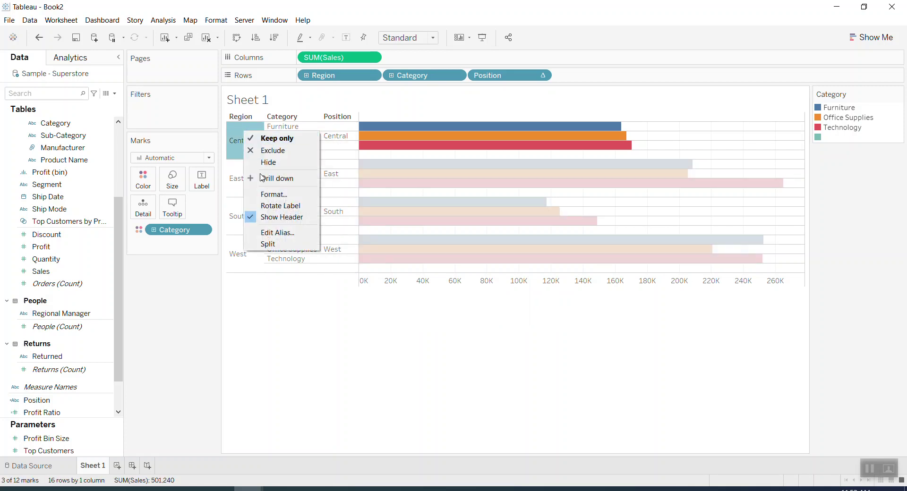
pyautogui.click(281, 217)
pyautogui.rightClick(249, 146)
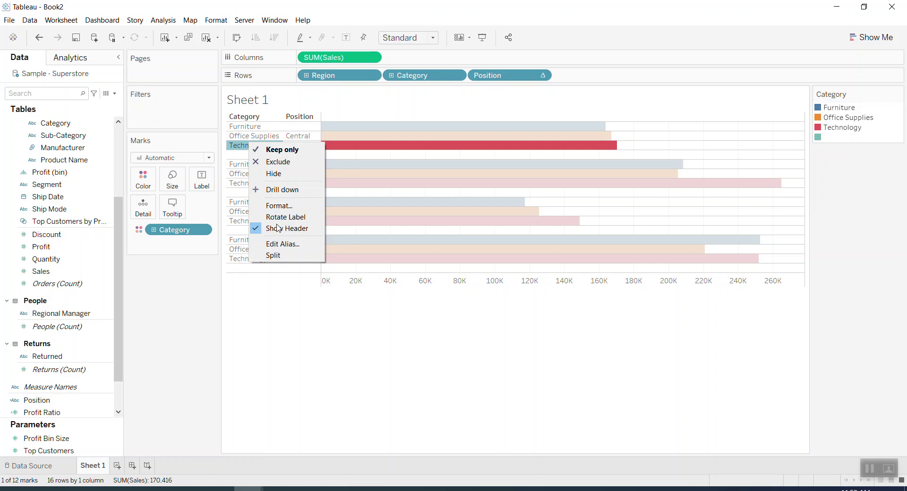
pyautogui.click(279, 228)
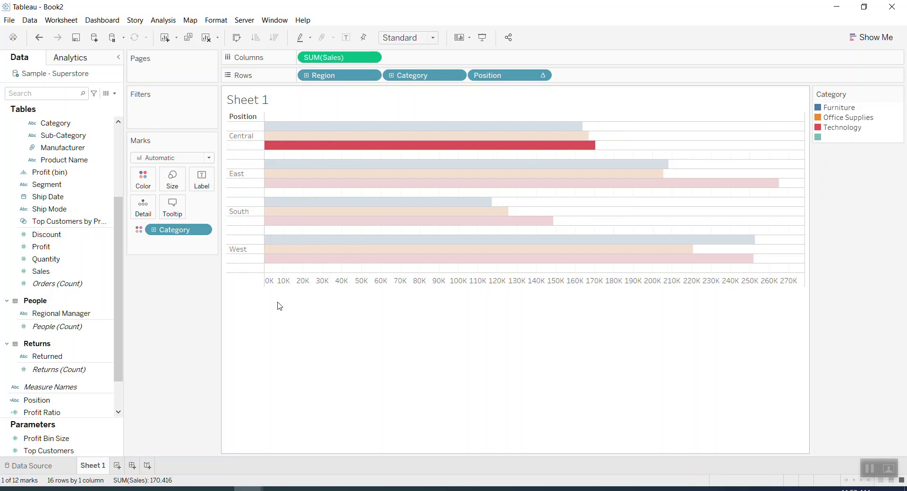
# In the Borders formatting, set the Row Divider pane line to None, leaving column dividers unchanged
pyautogui.click(252, 225)
pyautogui.rightClick(252, 225)
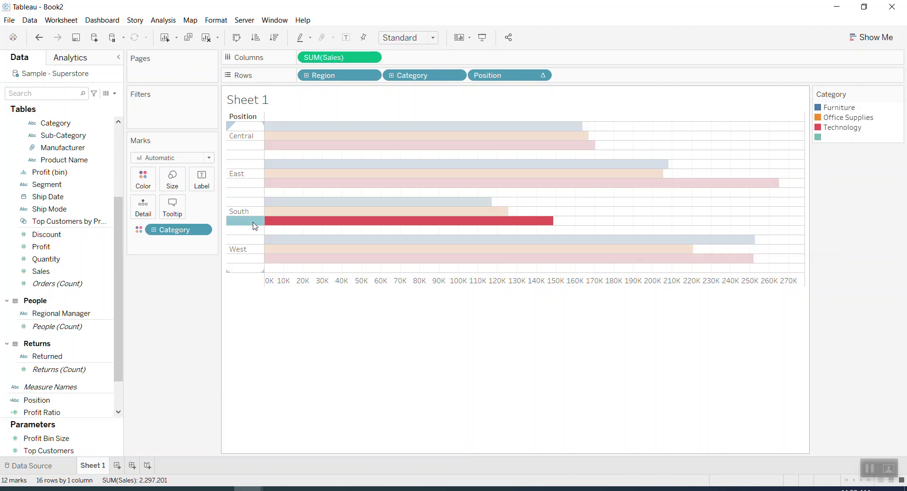
pyautogui.click(262, 266)
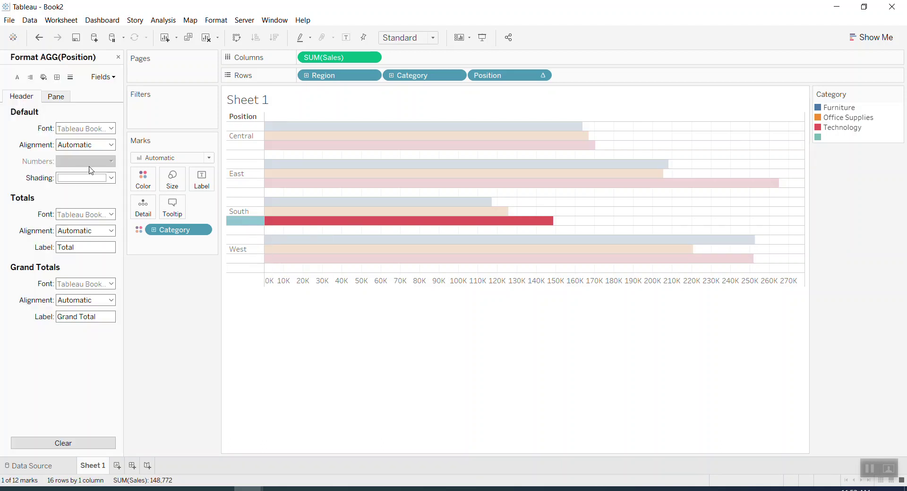
pyautogui.click(70, 79)
pyautogui.click(57, 77)
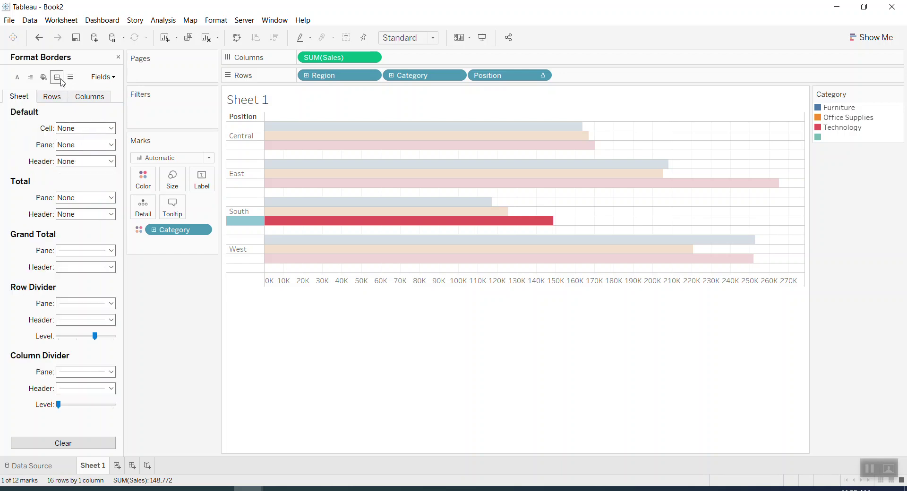
pyautogui.click(83, 303)
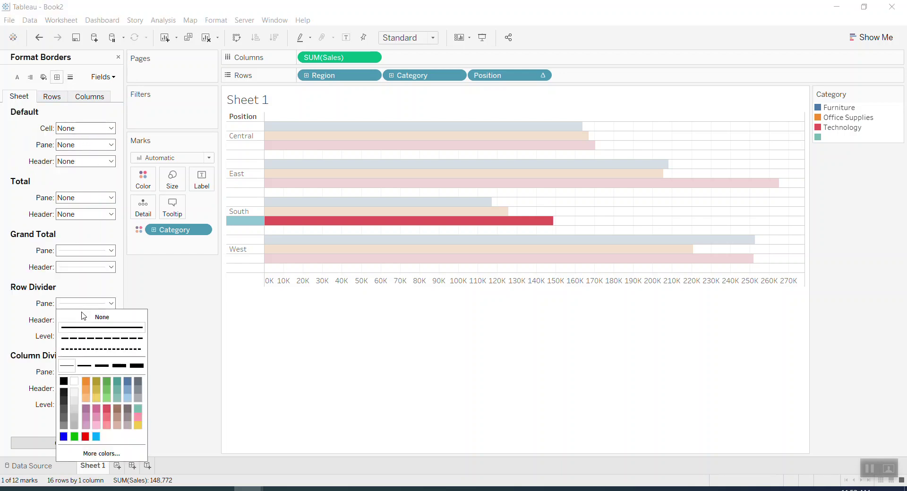
pyautogui.click(122, 322)
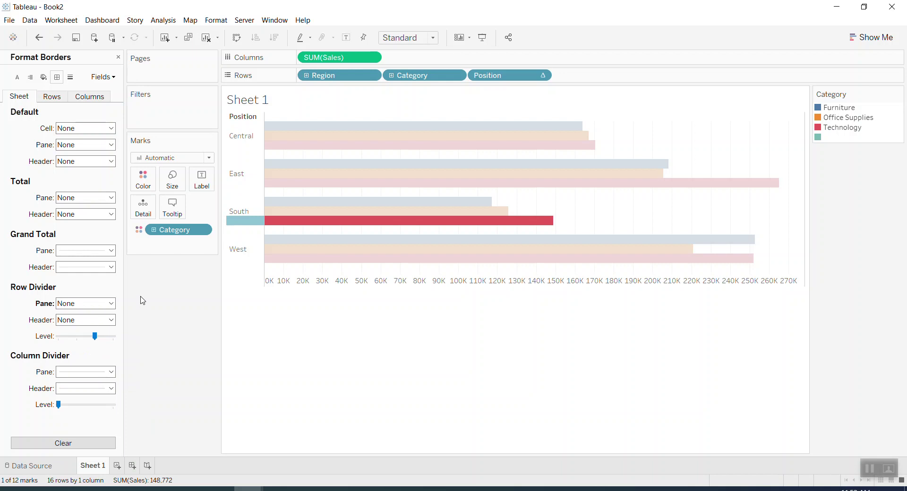
pyautogui.click(110, 373)
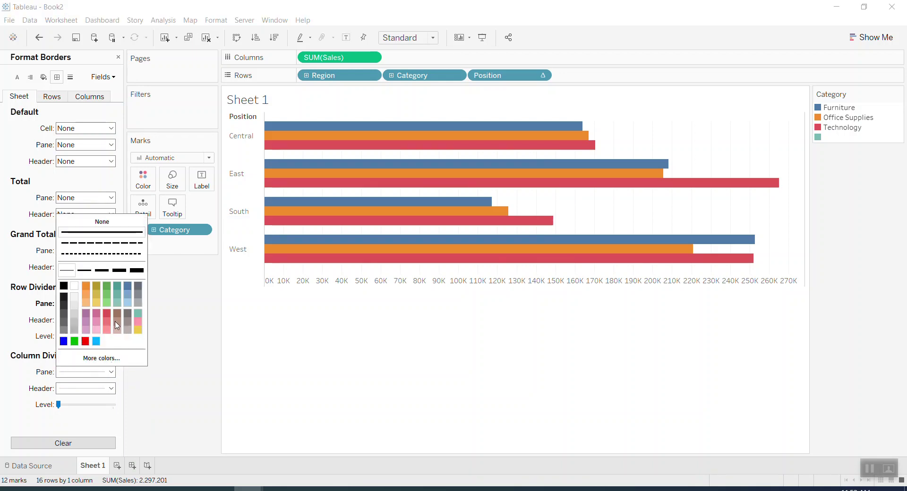
pyautogui.click(264, 323)
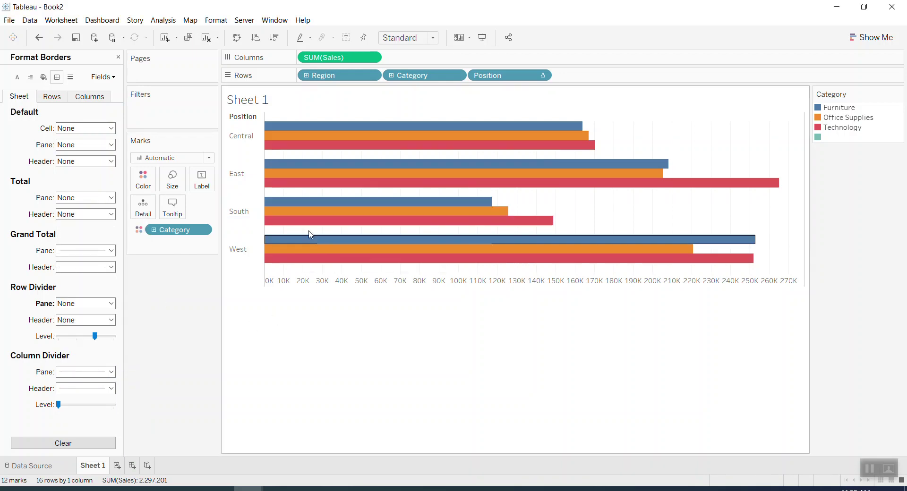
# Format the Central, East, South and West header labels as 12-point bold blue text
pyautogui.rightClick(252, 143)
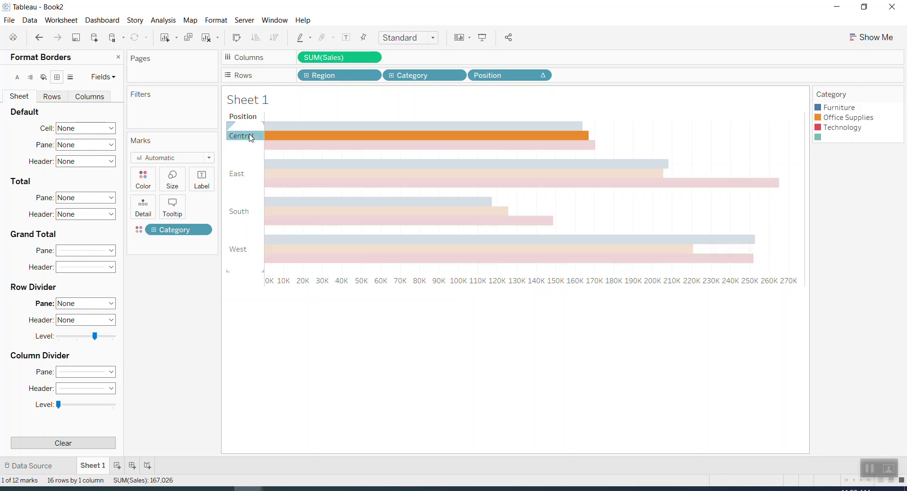
pyautogui.click(286, 186)
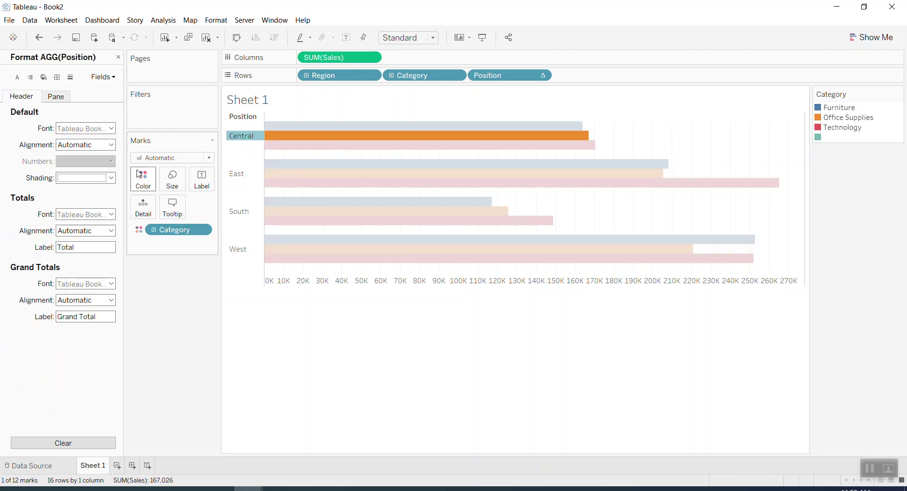
pyautogui.click(86, 148)
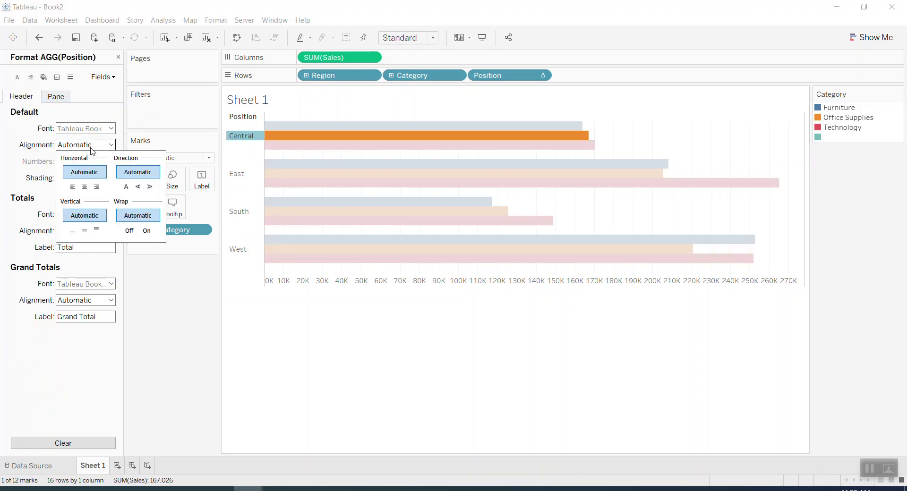
pyautogui.click(94, 134)
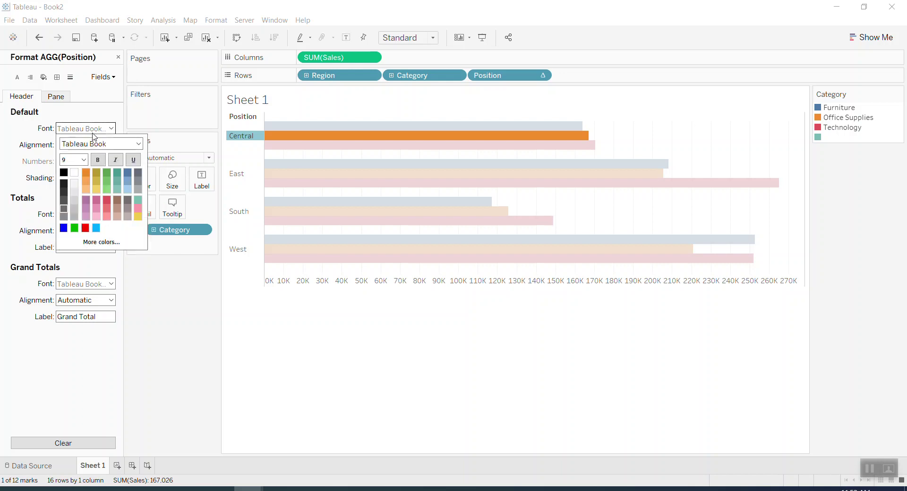
pyautogui.click(81, 160)
pyautogui.click(75, 200)
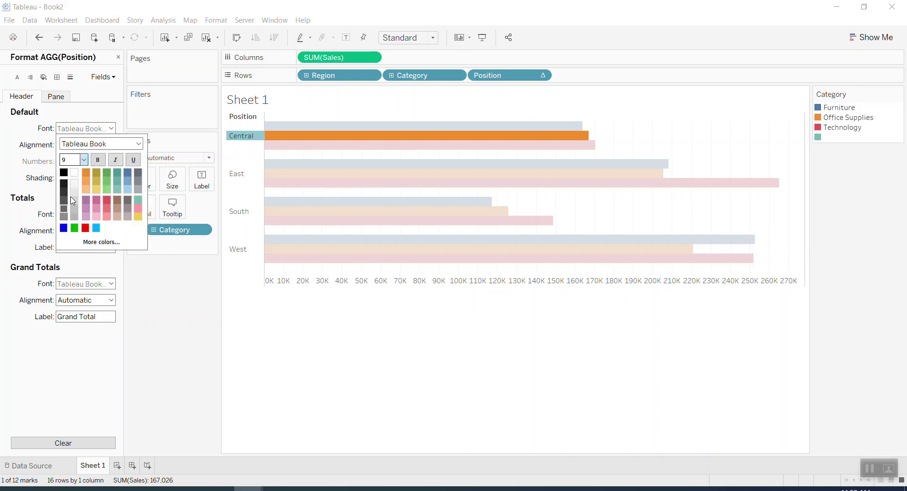
pyautogui.click(63, 228)
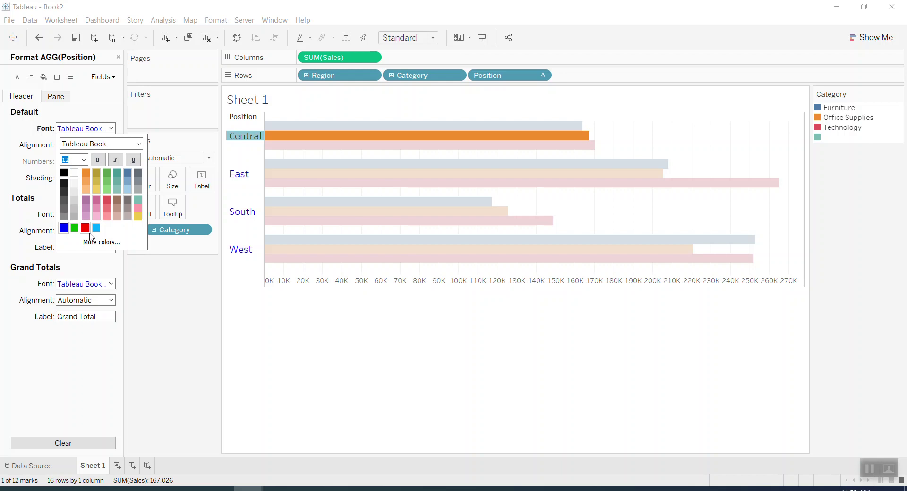
pyautogui.click(98, 159)
pyautogui.click(152, 282)
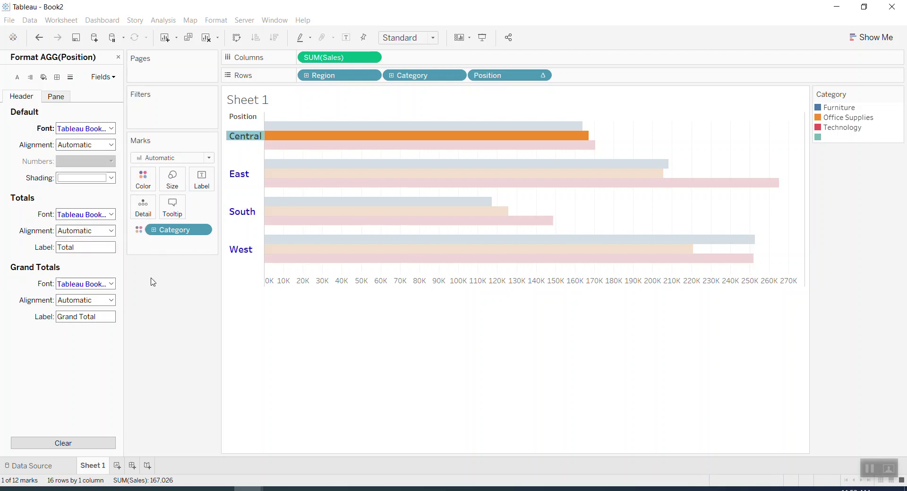
pyautogui.click(324, 338)
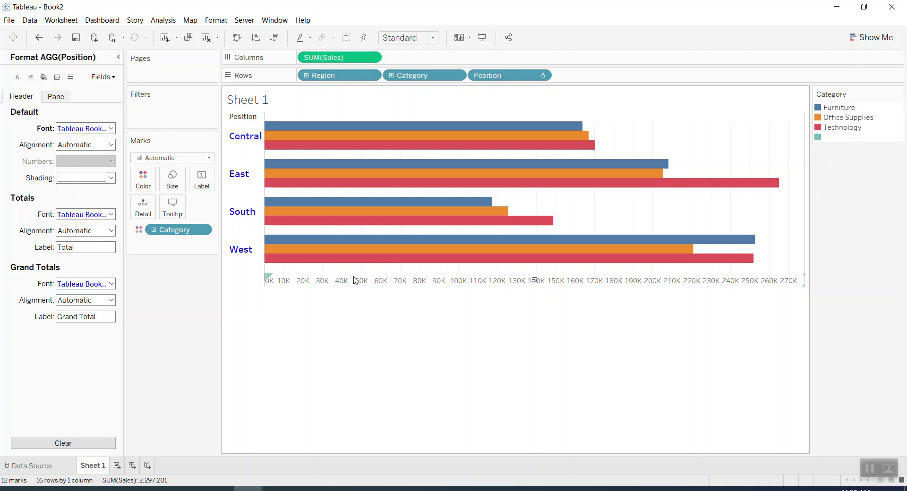
# Add Category to Label and enable Allow labels to overlap other marks
pyautogui.click(118, 57)
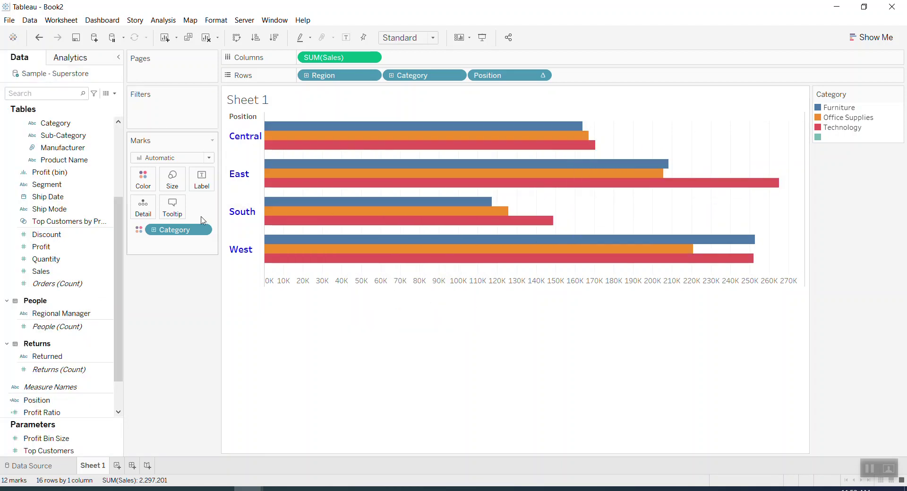
pyautogui.moveTo(175, 232); pyautogui.dragTo(202, 179)
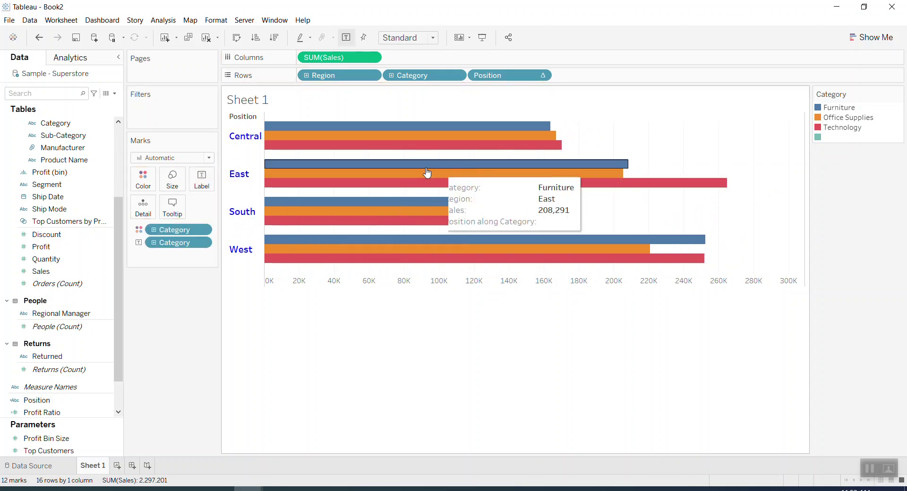
pyautogui.click(211, 185)
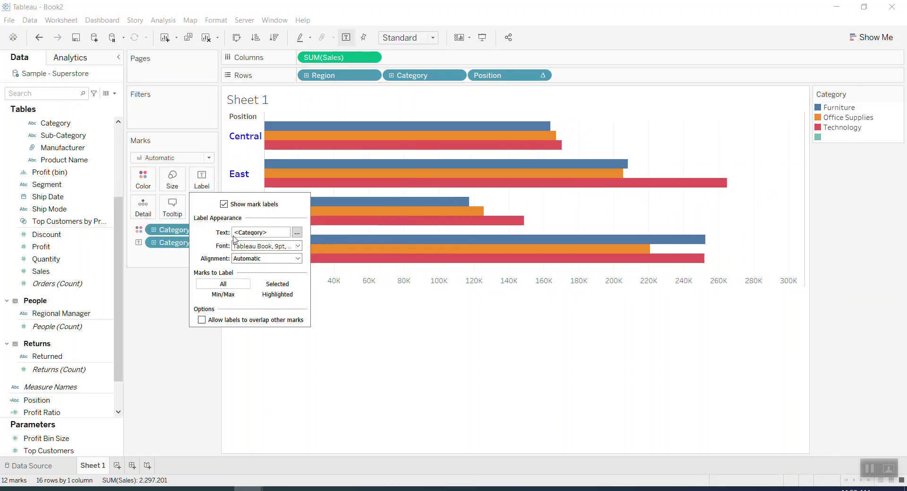
pyautogui.click(210, 322)
pyautogui.click(342, 323)
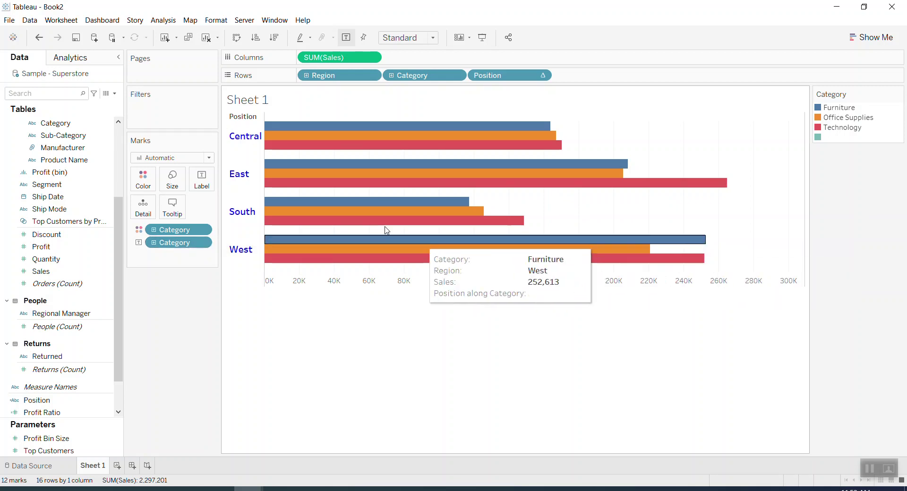
# Nudge the Size slider to make the bars slightly thinner, keeping Category on Label
pyautogui.click(172, 179)
pyautogui.moveTo(244, 211)
pyautogui.mouseDown()
pyautogui.moveTo(233, 212)
pyautogui.moveTo(246, 208)
pyautogui.mouseUp()
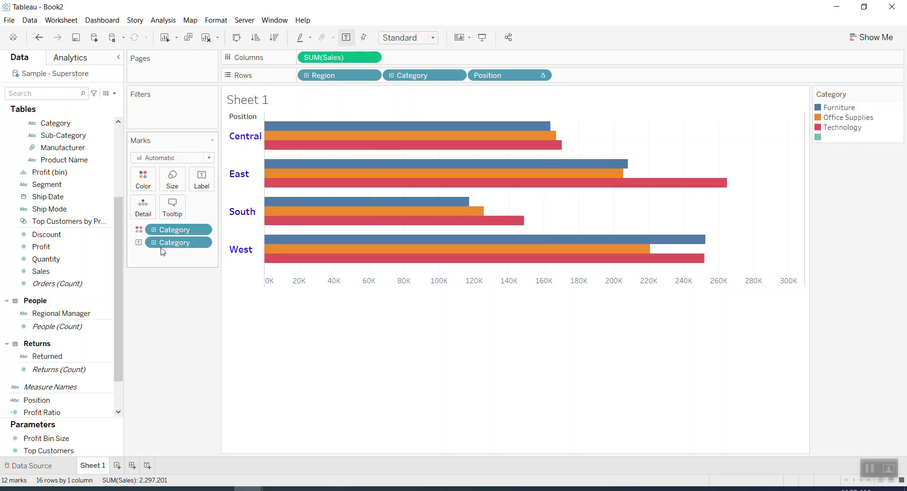
pyautogui.moveTo(161, 248); pyautogui.dragTo(142, 204)
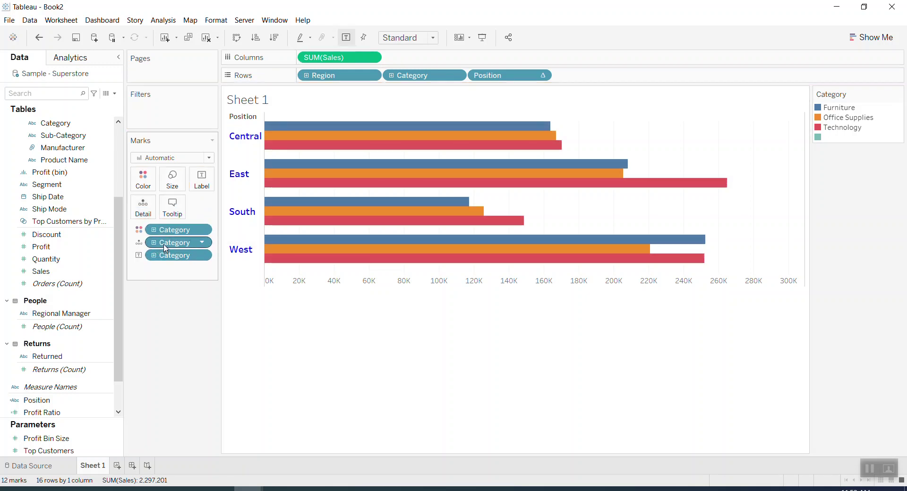
pyautogui.moveTo(166, 248); pyautogui.dragTo(58, 259)
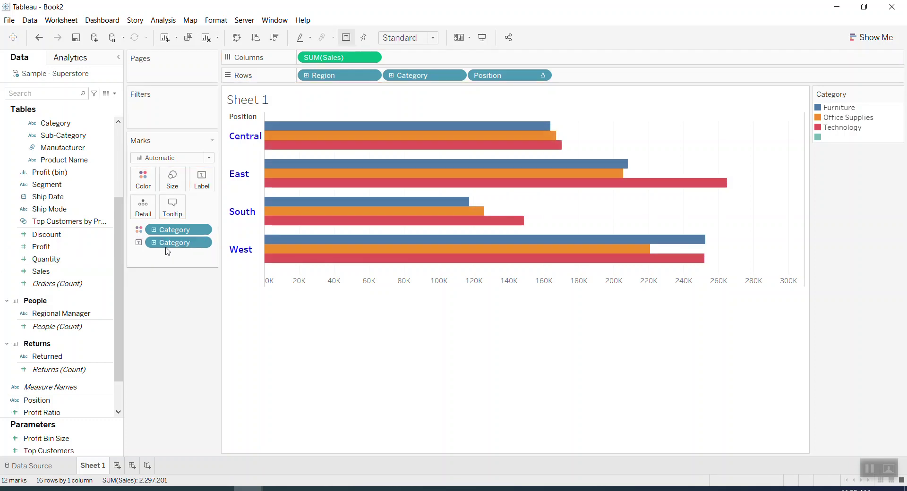
pyautogui.moveTo(167, 251); pyautogui.dragTo(203, 196)
# Set the bar-end category labels to an 8-point blue font
pyautogui.click(208, 182)
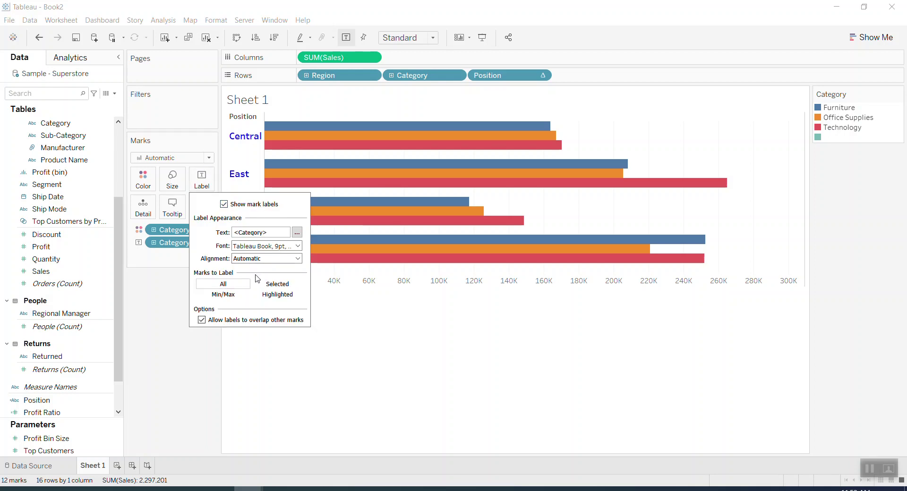
pyautogui.click(278, 249)
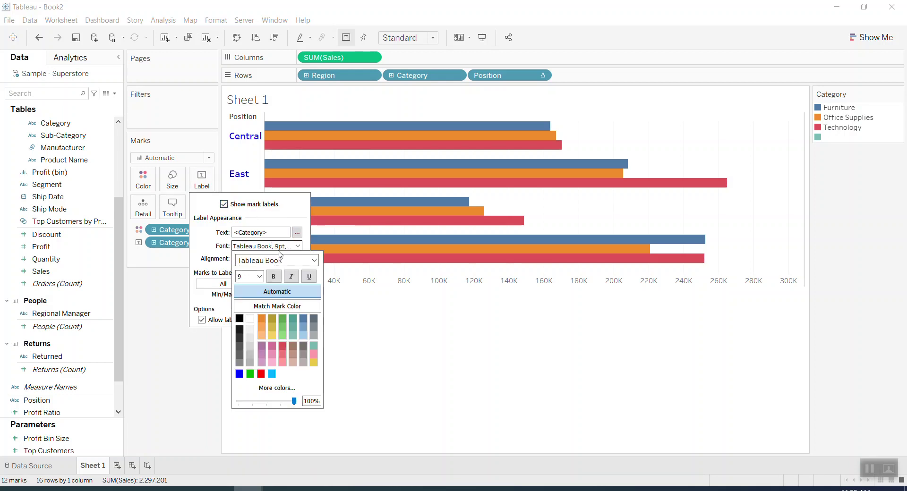
pyautogui.click(259, 276)
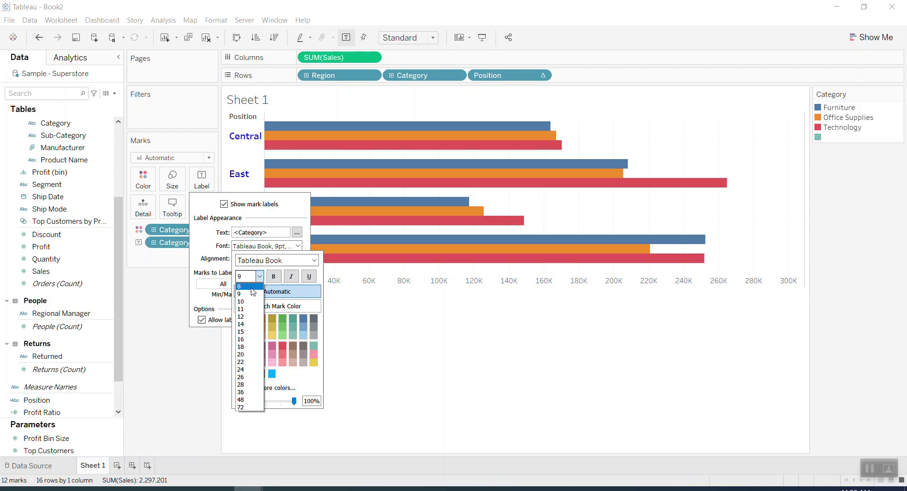
pyautogui.click(253, 286)
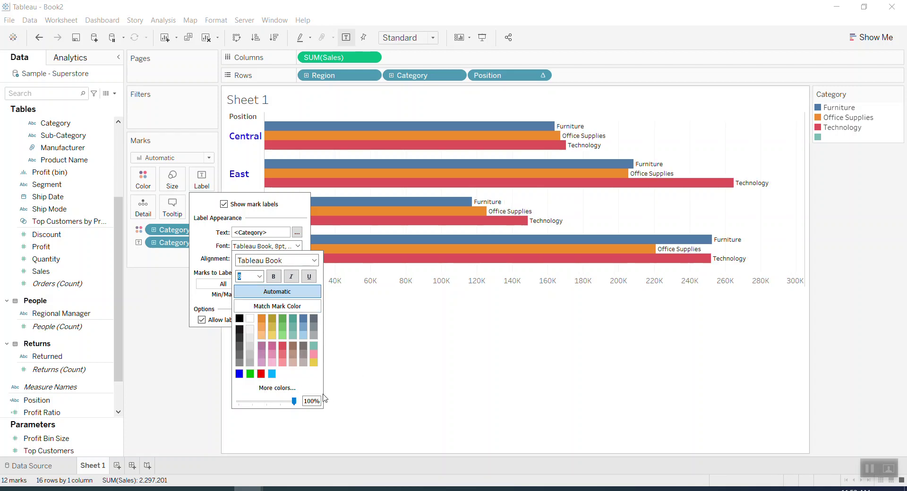
pyautogui.click(239, 373)
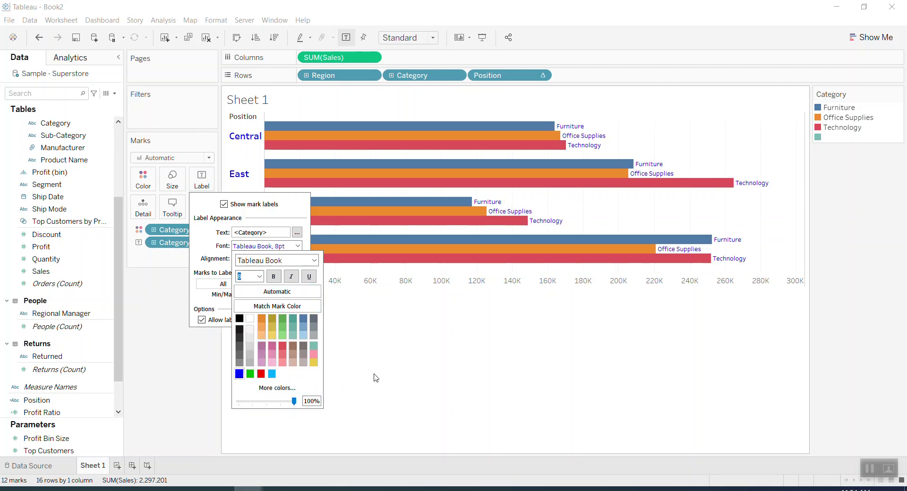
pyautogui.click(396, 377)
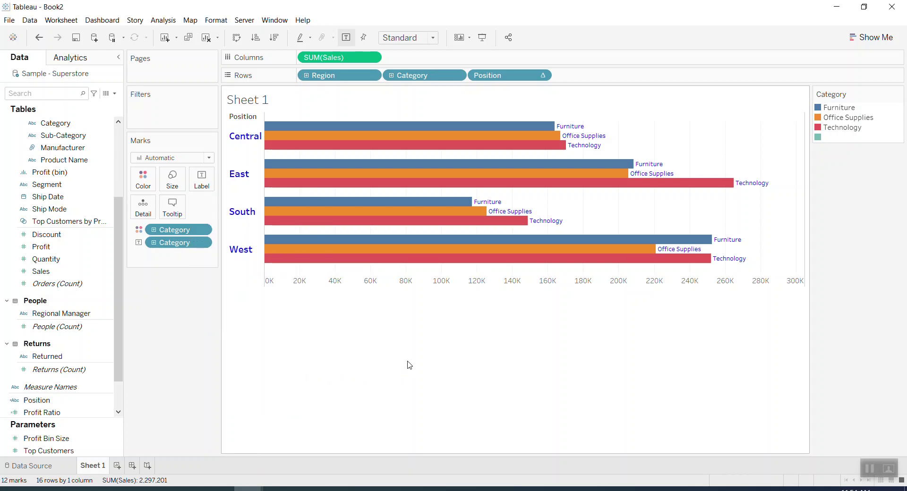
# Hide the Position field label for rows and size the view to Fit Height
pyautogui.moveTo(515, 164)
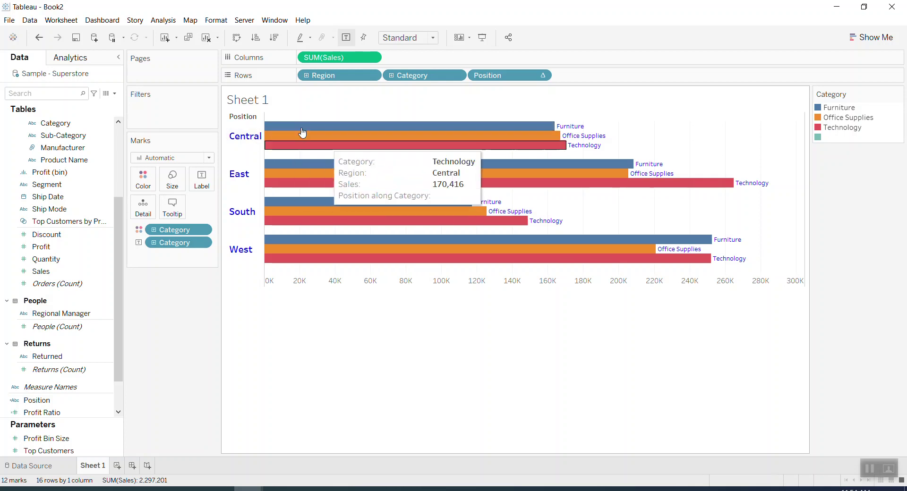
pyautogui.rightClick(250, 117)
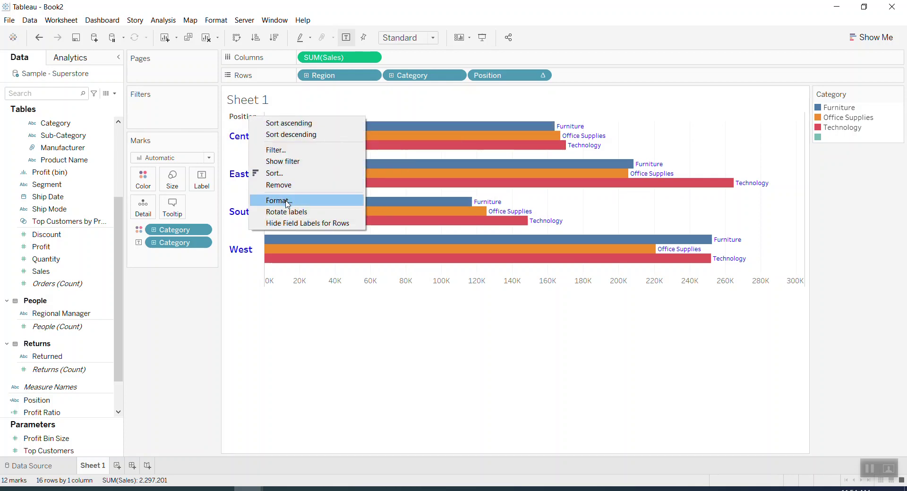
pyautogui.click(291, 223)
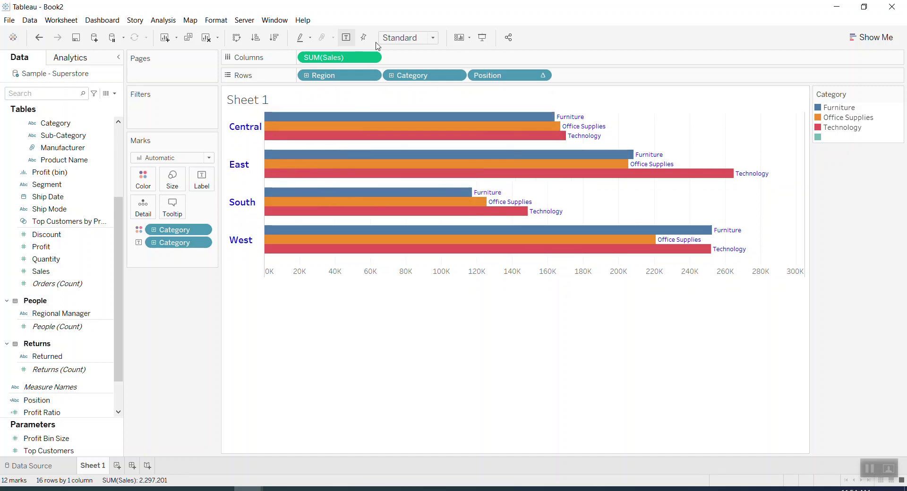
pyautogui.click(416, 42)
pyautogui.click(413, 73)
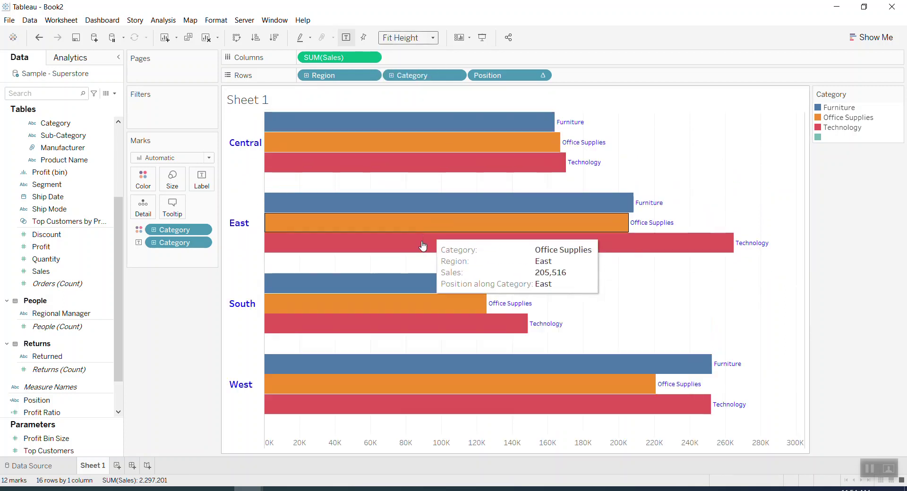